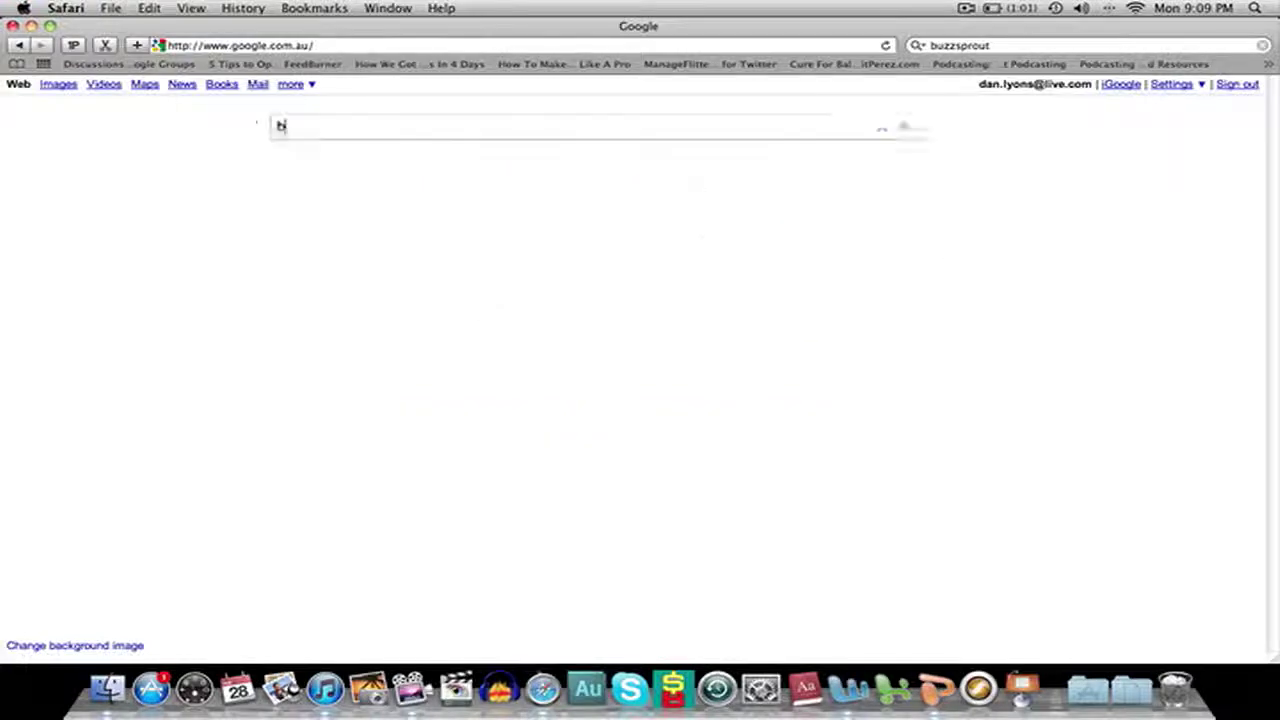
Step: Search Google for buzzsprout
type("rout")
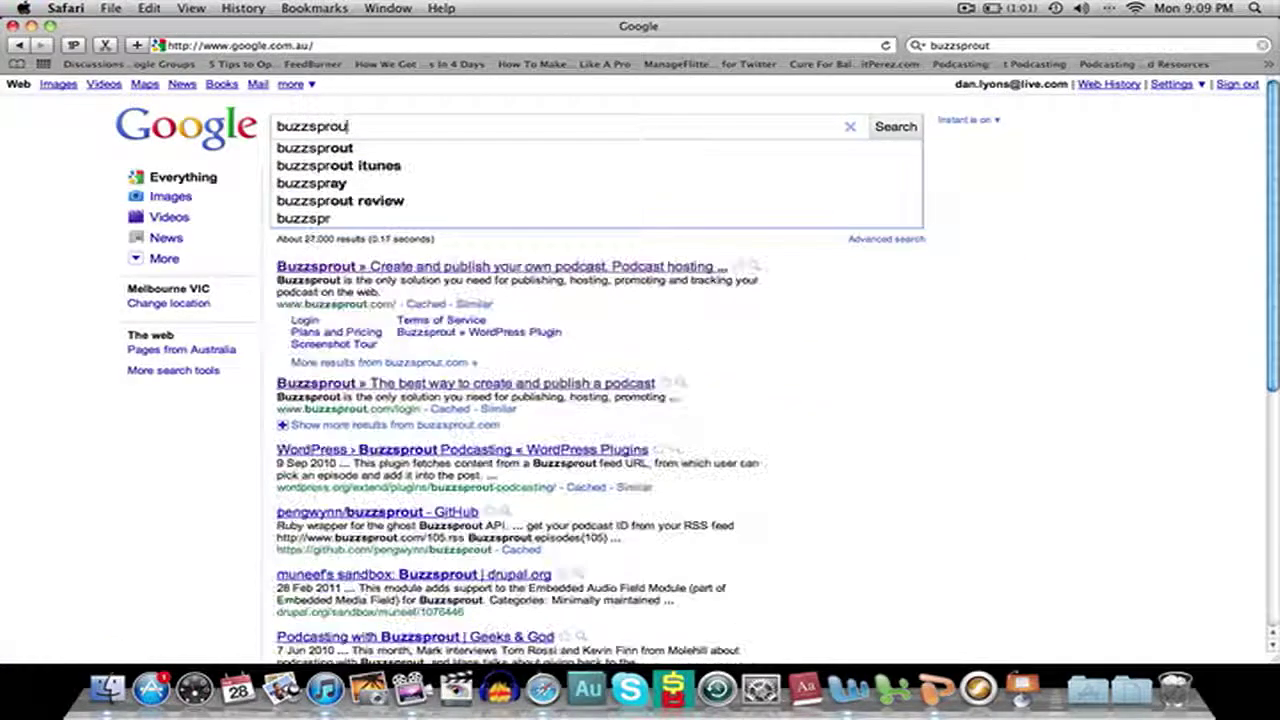
key("Return")
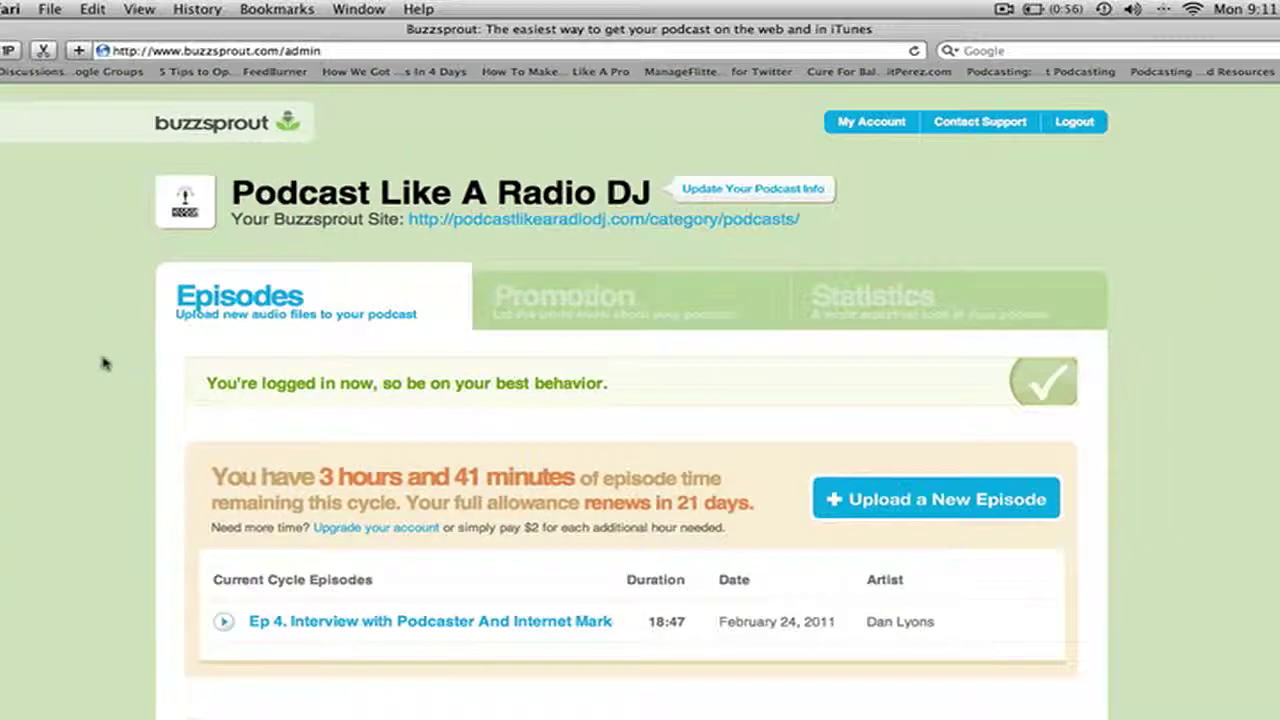
Step: Upload DanOscar(m).mp3 from the Desktop as a new podcast episode
scroll(104, 363, "down", 3)
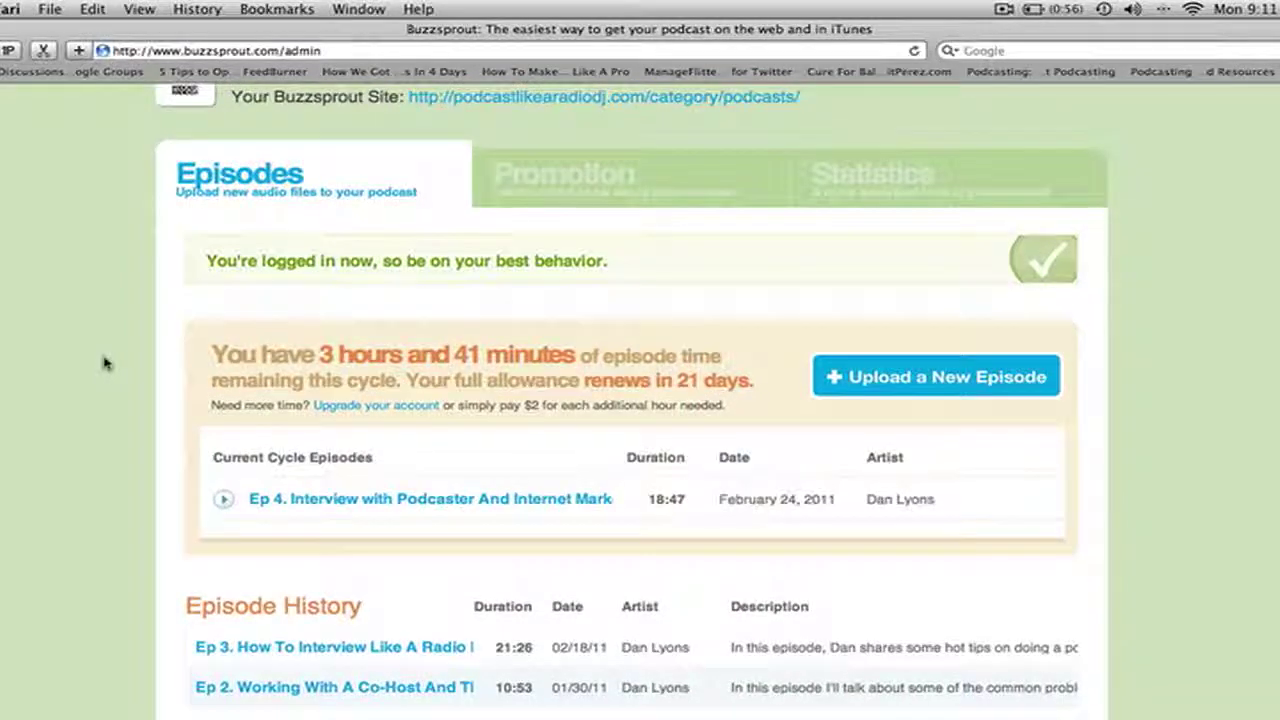
scroll(110, 380, "down", 3)
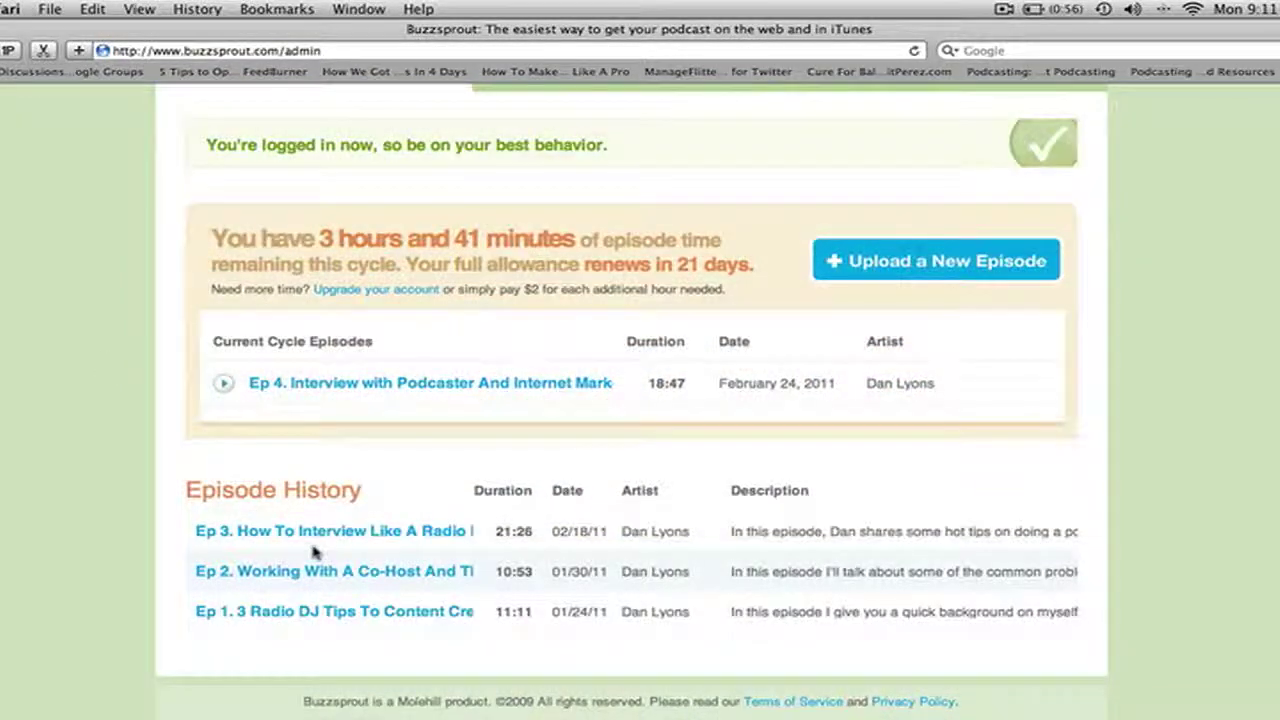
left_click(1008, 278)
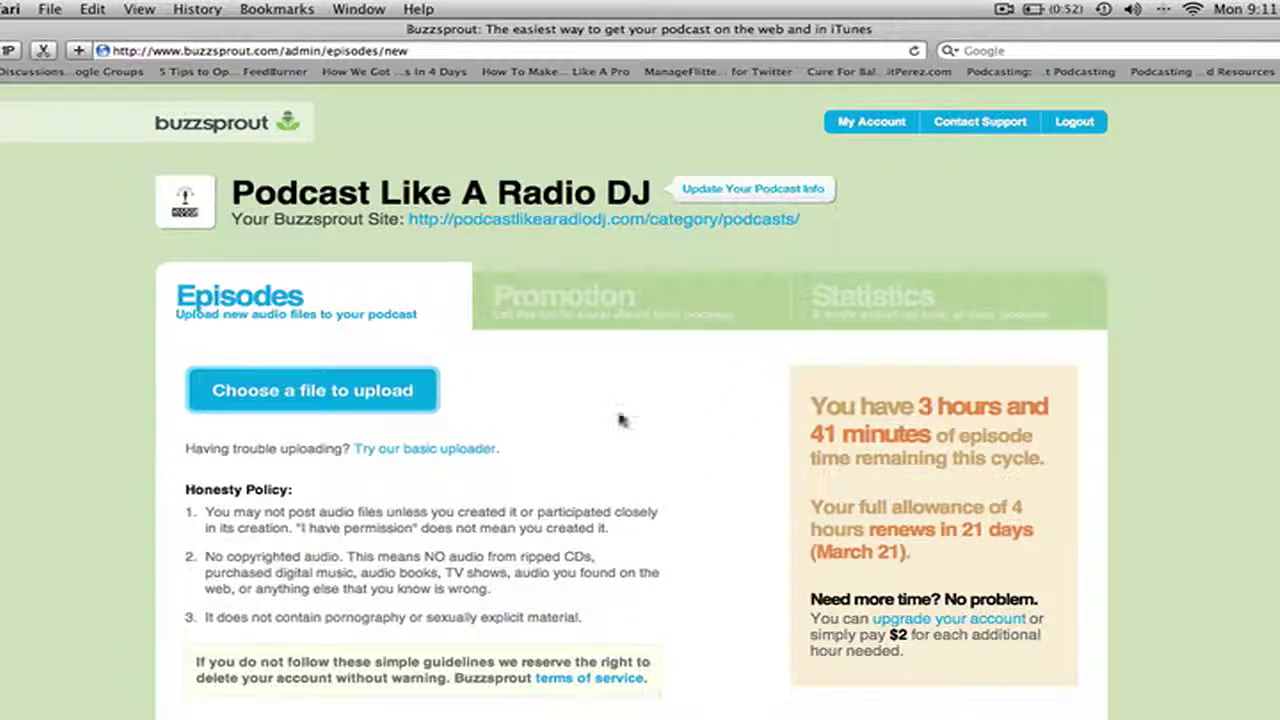
left_click(286, 392)
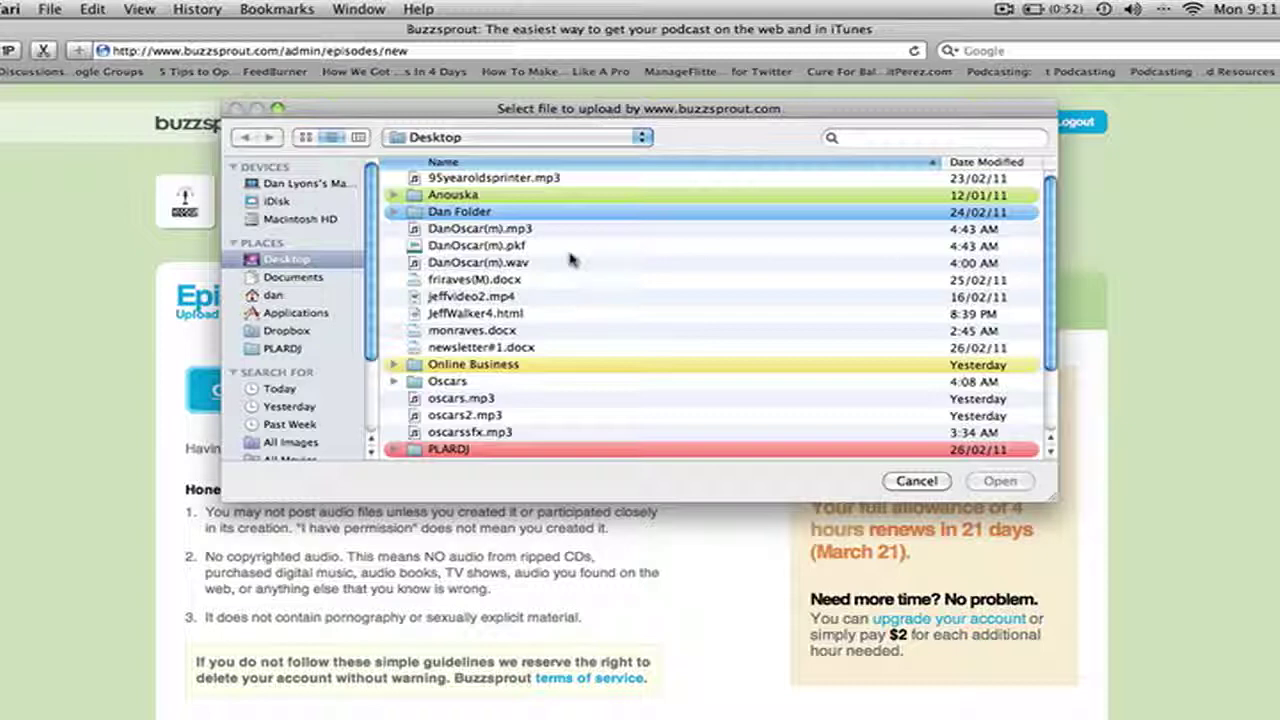
left_click(506, 230)
left_click(1000, 481)
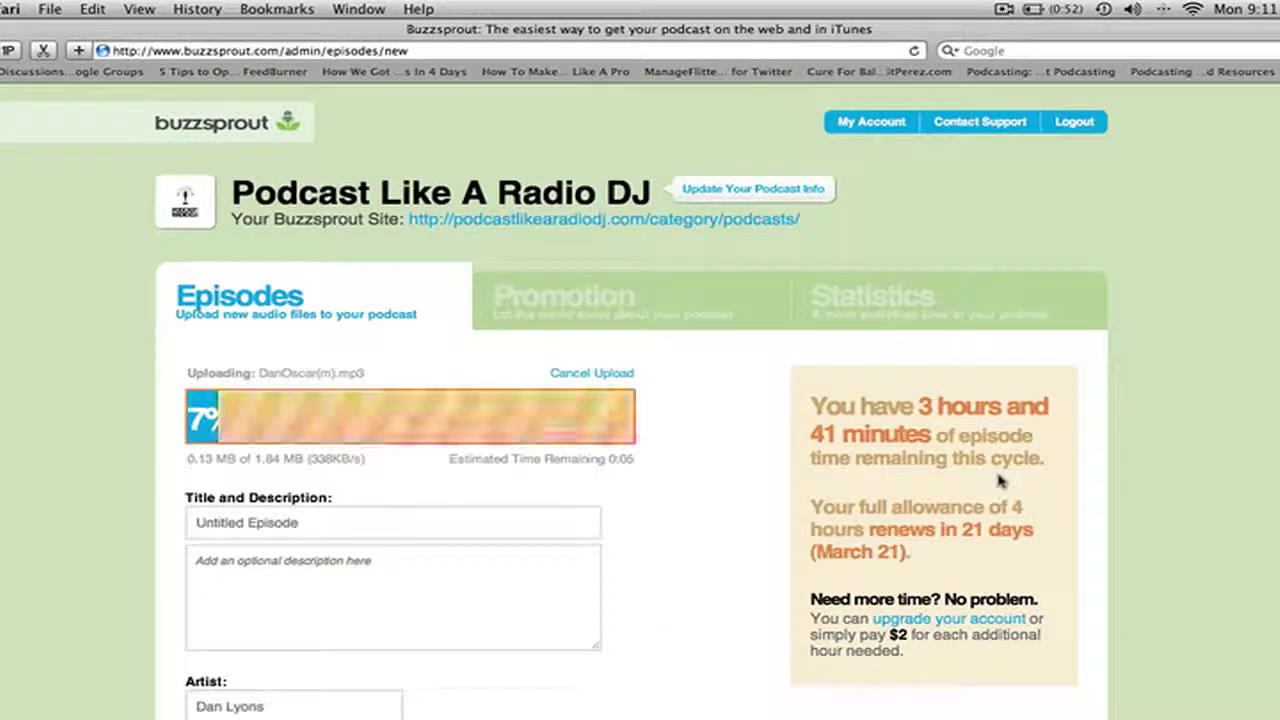
Step: Review the new episode's title, description, artist, date and tags fields, and return to the episode list
scroll(743, 537, "down", 3)
scroll(724, 512, "down", 3)
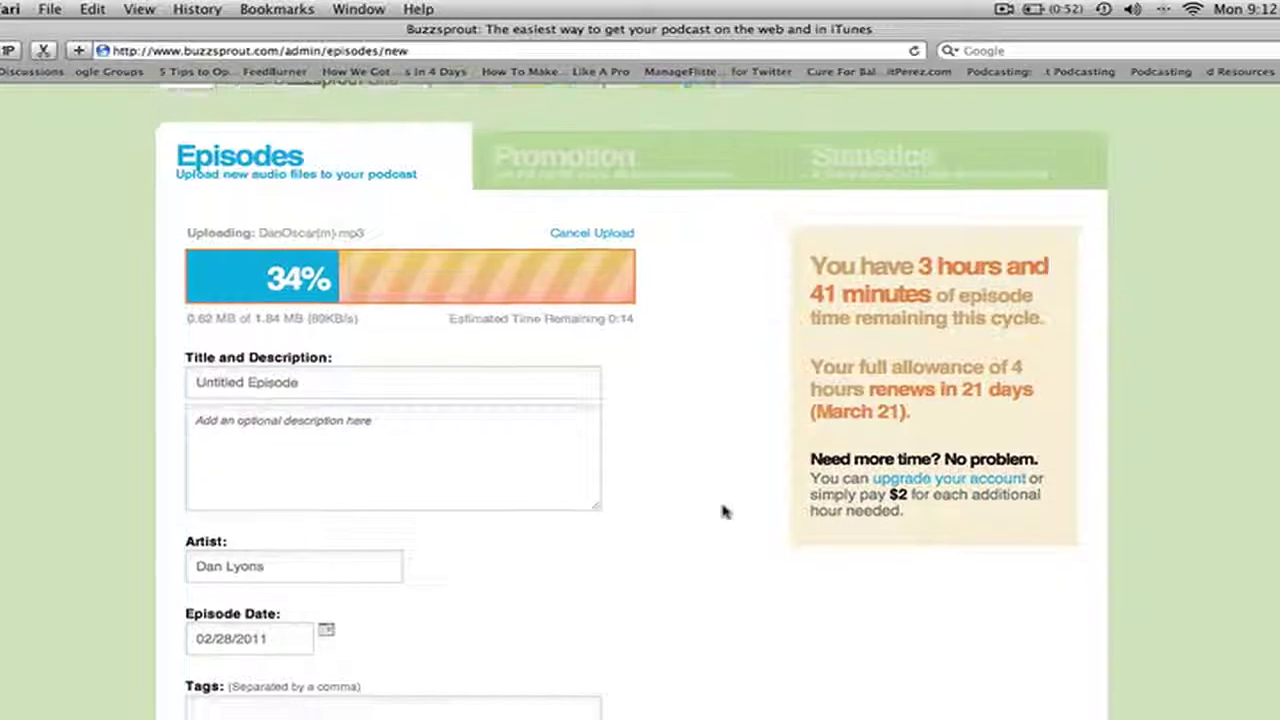
left_click(250, 301)
scroll(250, 301, "up", 1)
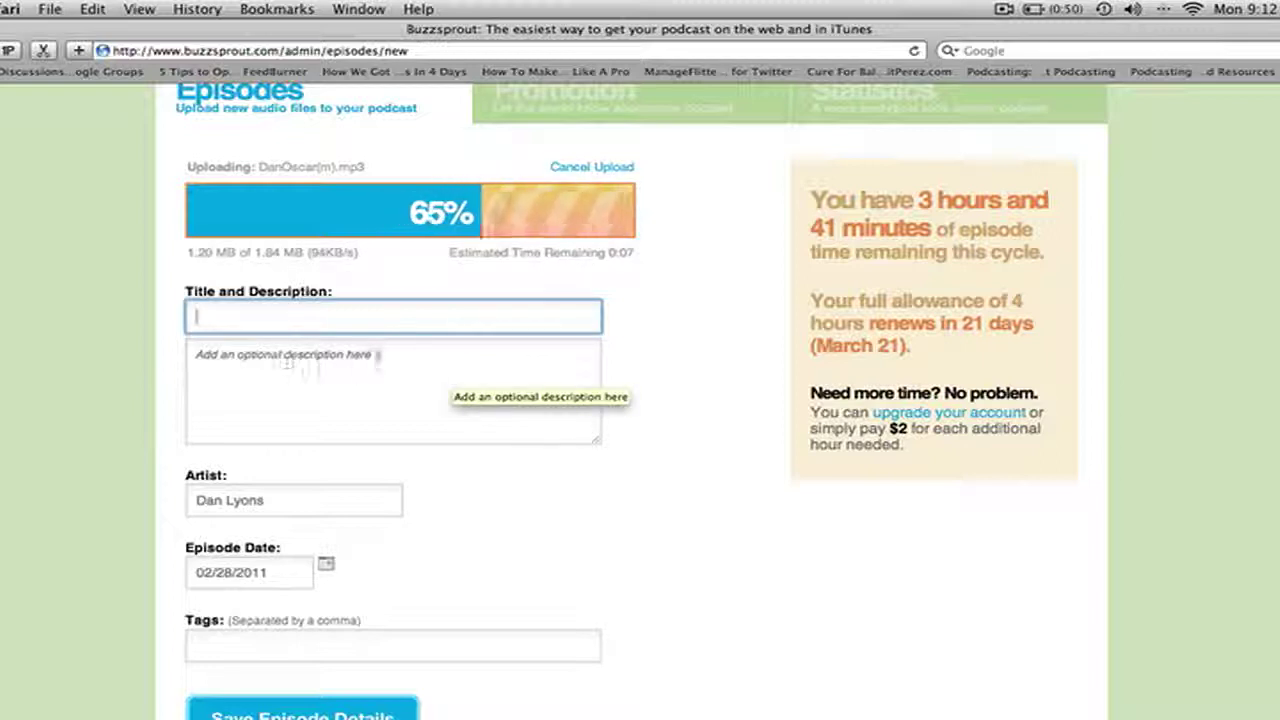
scroll(600, 475, "down", 3)
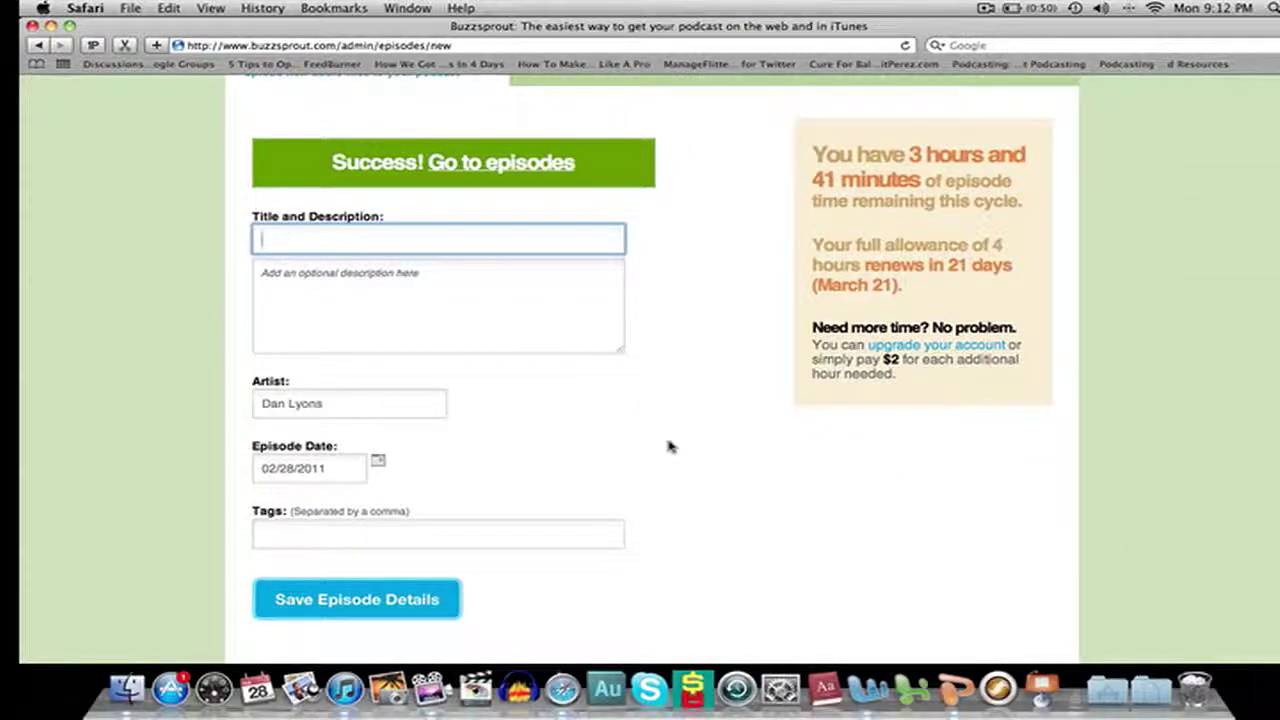
scroll(670, 447, "up", 2)
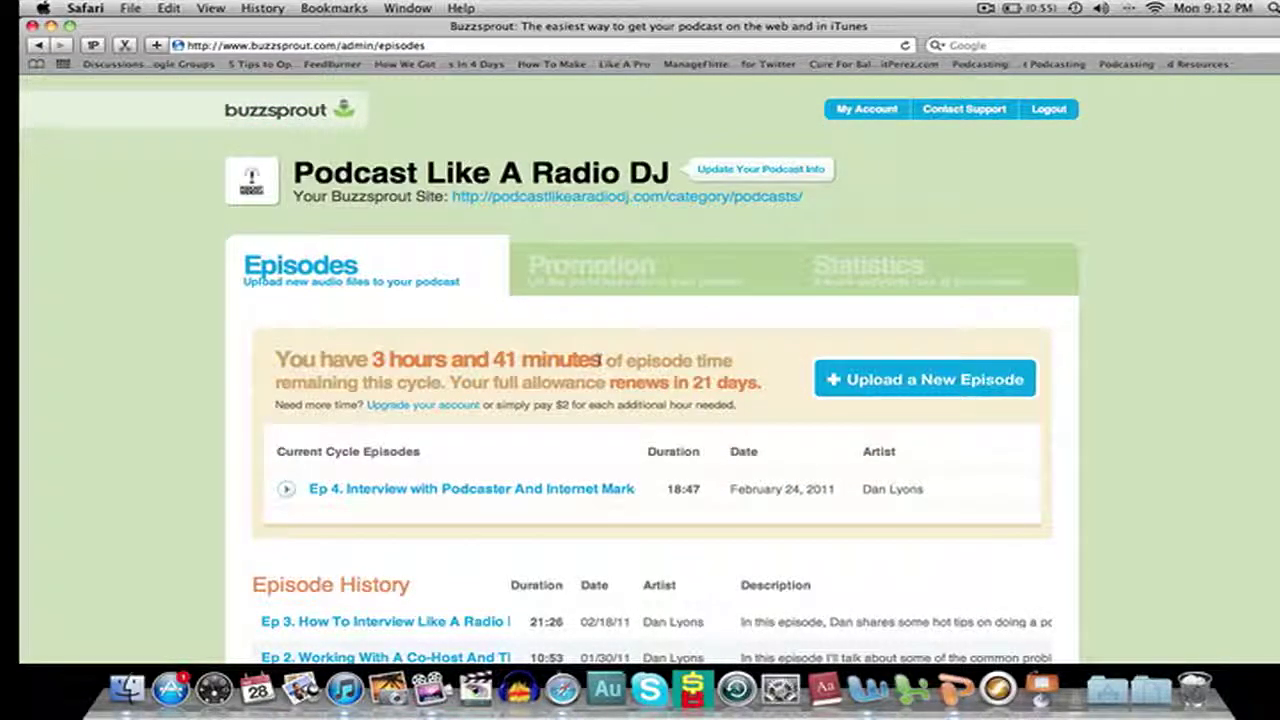
Step: Open the podcast's Promotion overview and review the feed URL, Buzzsprout site and own-website options
left_click(604, 268)
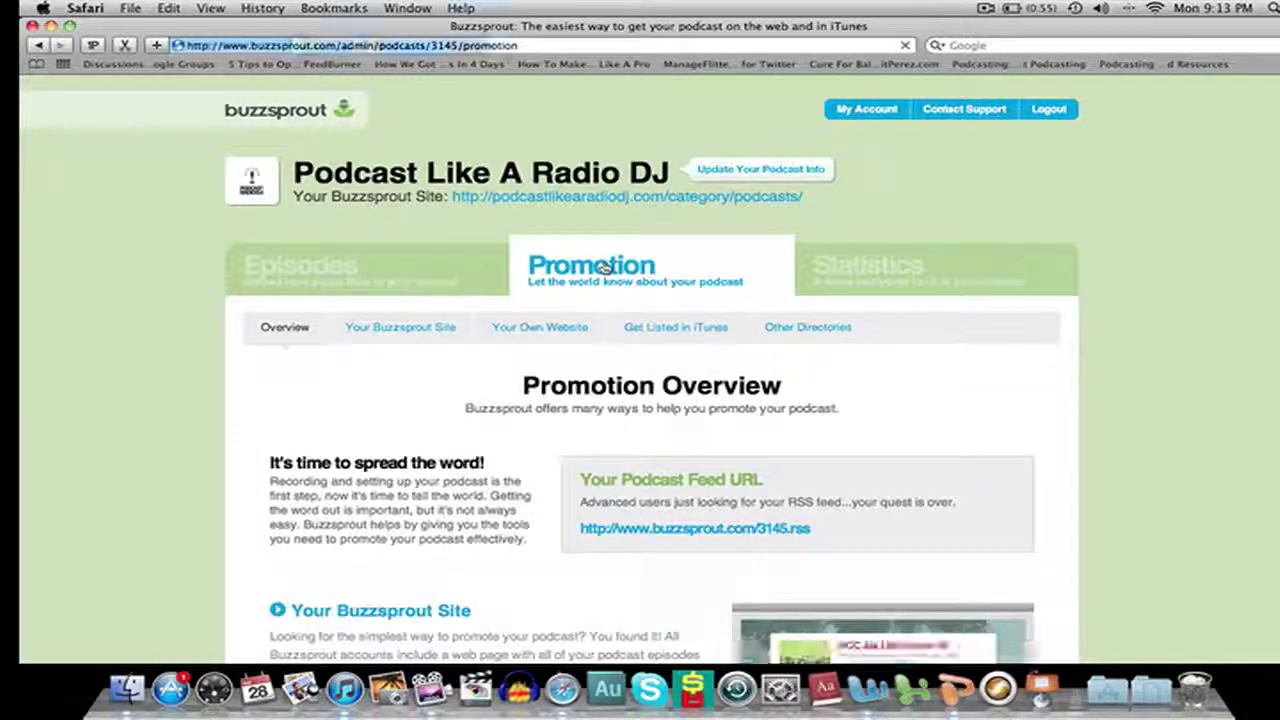
scroll(479, 390, "down", 1)
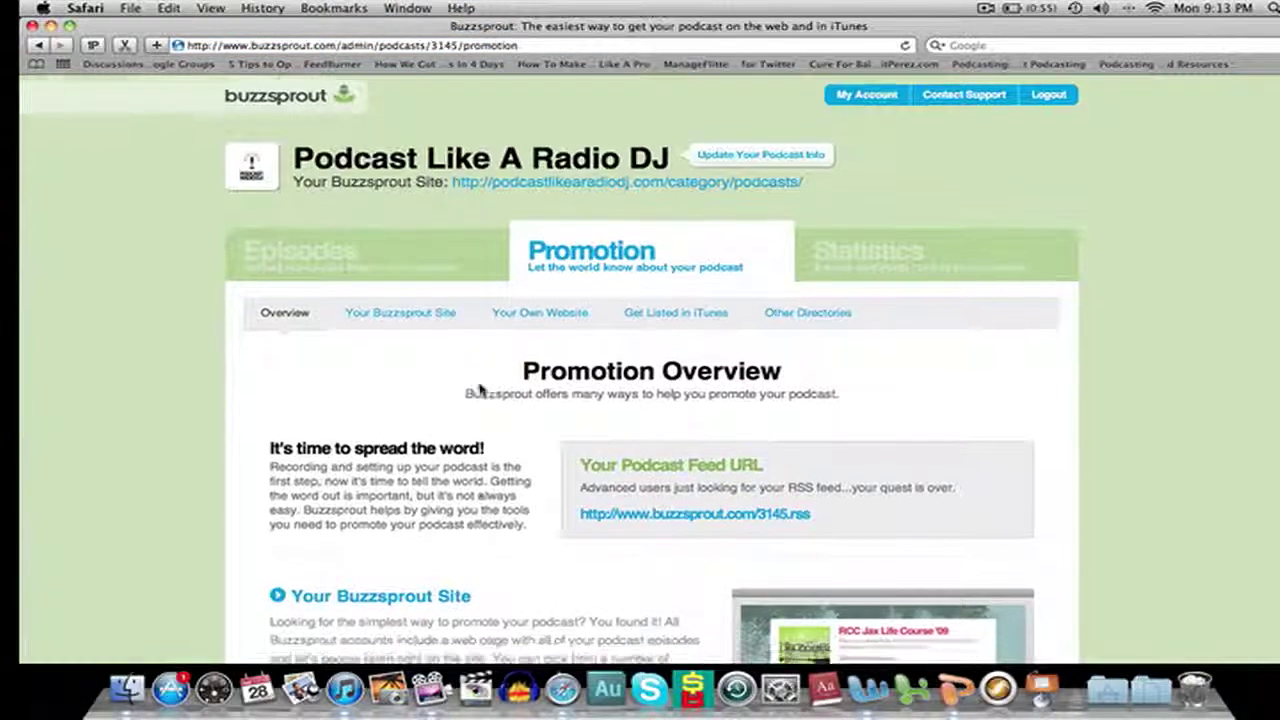
scroll(479, 390, "down", 5)
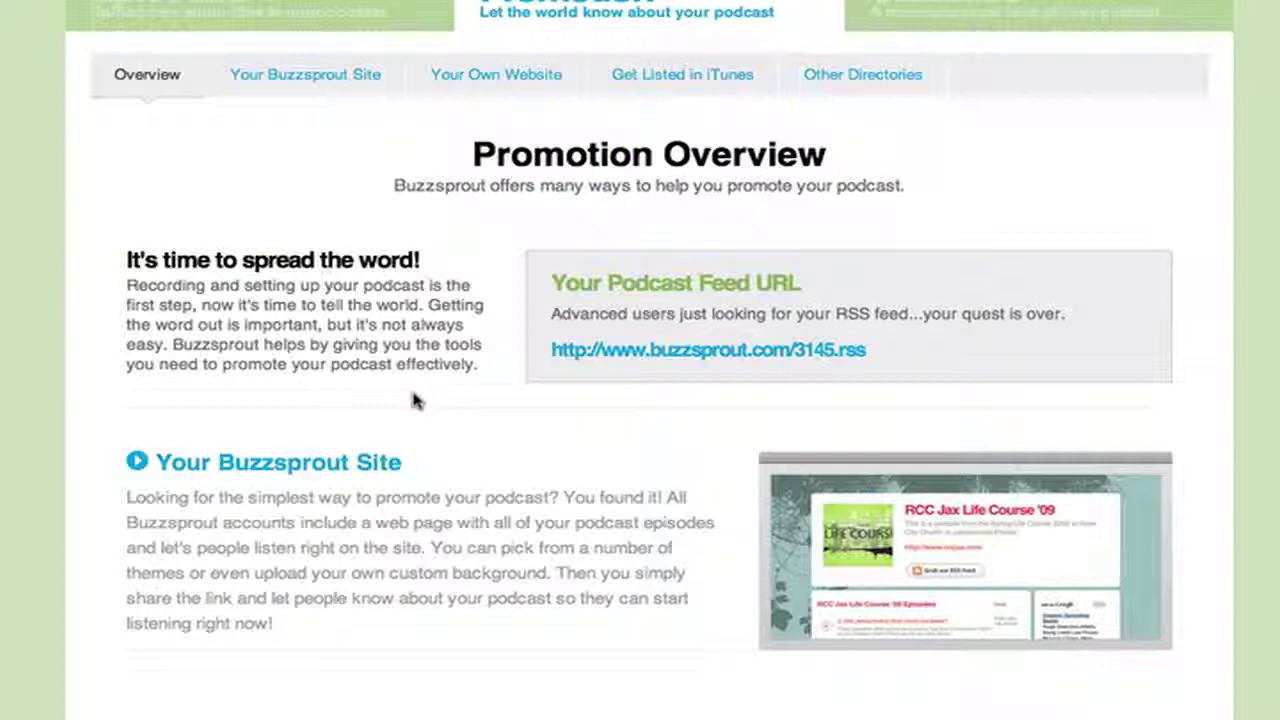
scroll(403, 460, "down", 5)
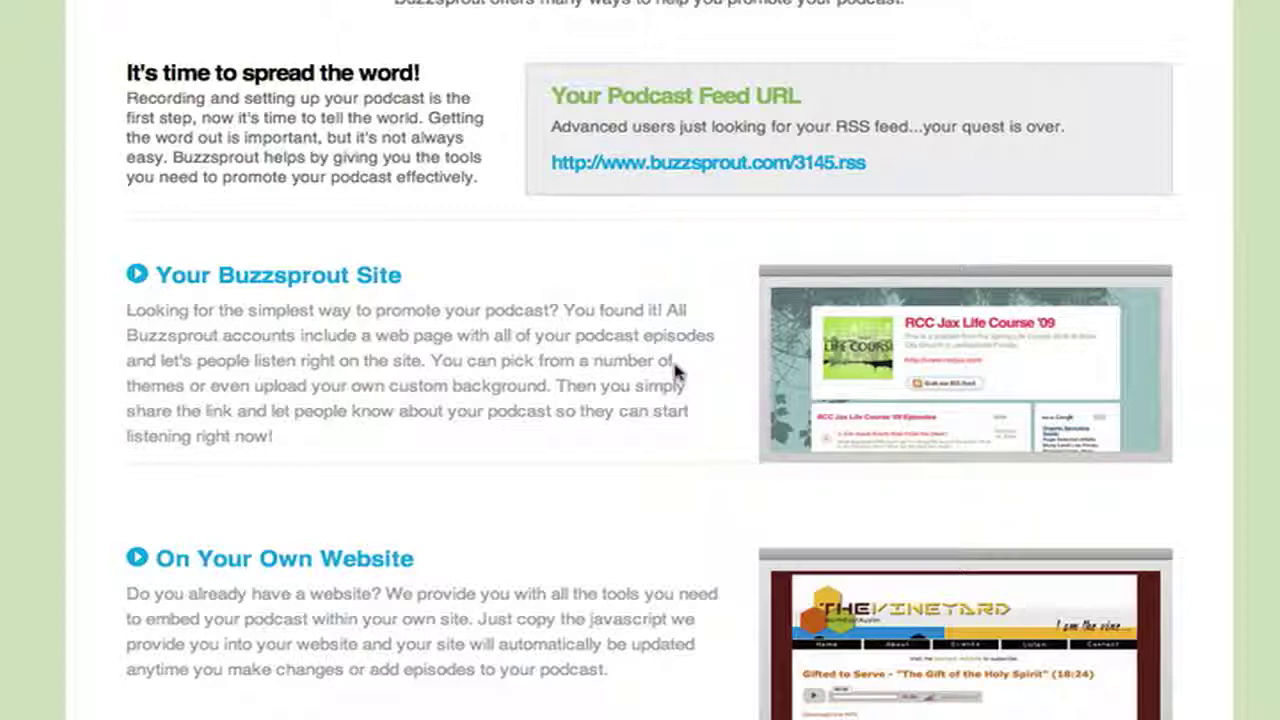
scroll(606, 409, "down", 5)
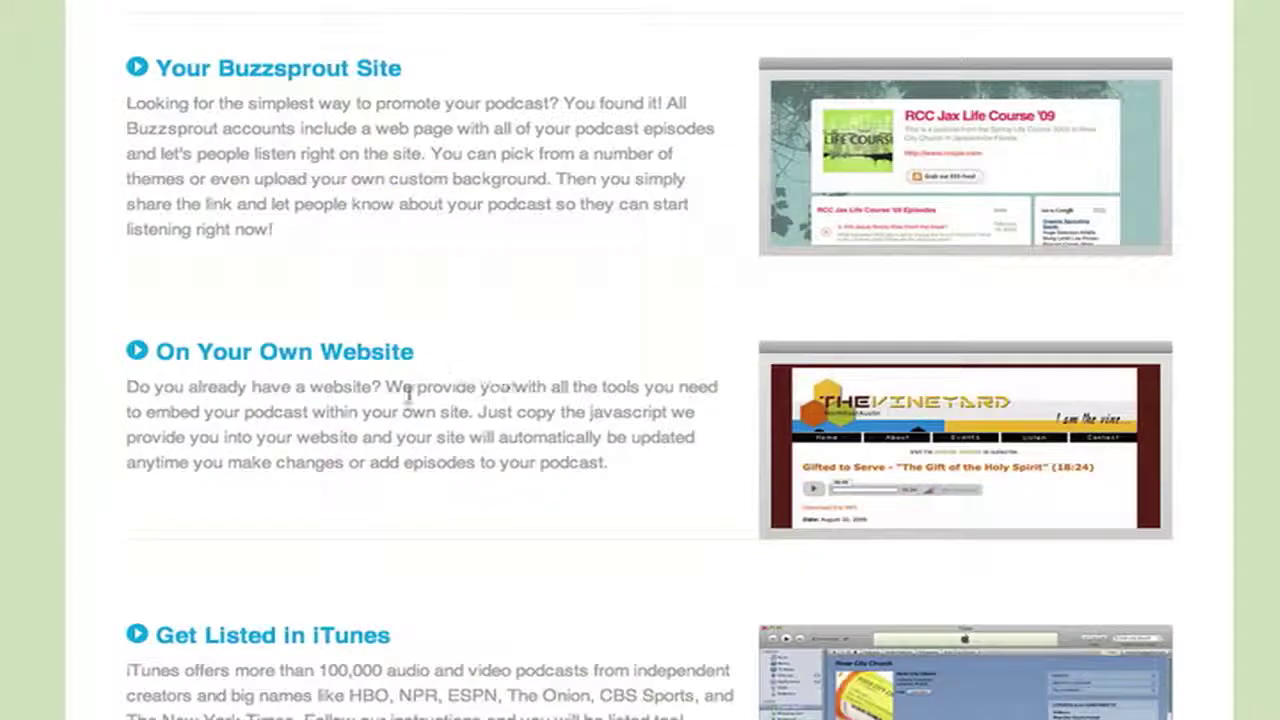
Step: Open the instructions for embedding on your own website and select the Option 1 (HTML & Flash Player) embed code
triple_click(331, 354)
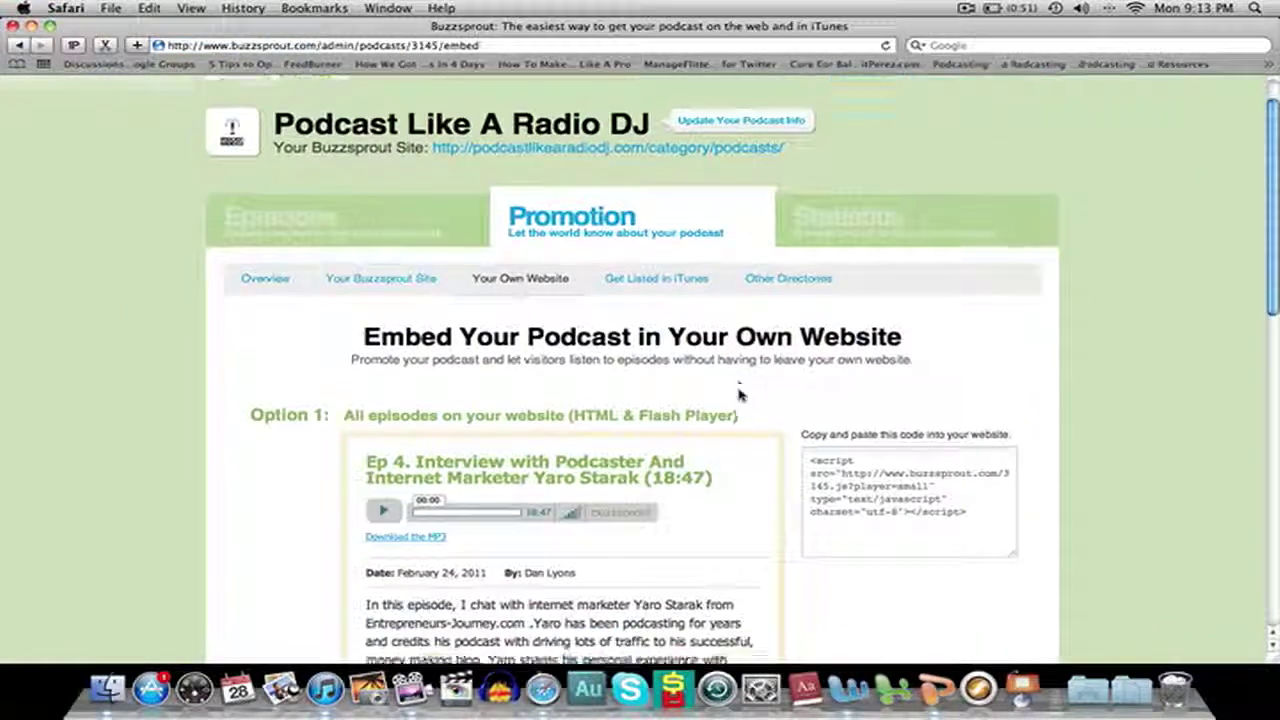
scroll(739, 394, "down", 3)
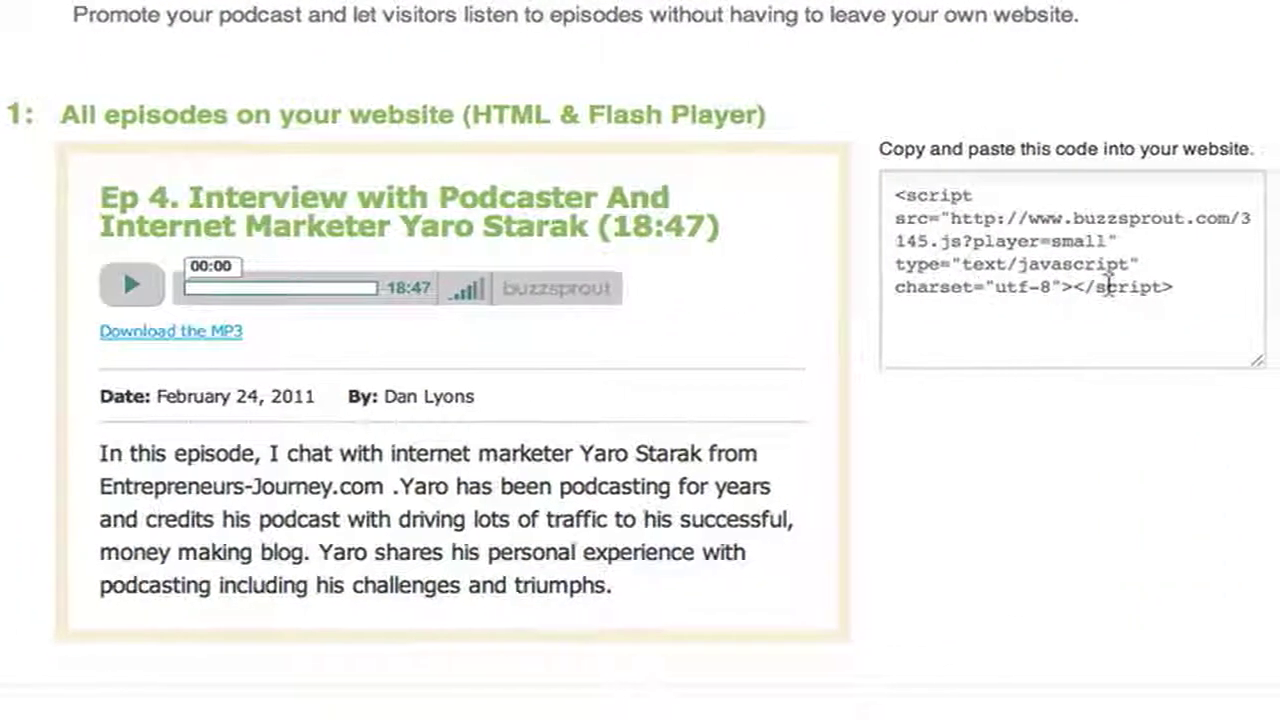
left_click_drag(1238, 289, 888, 172)
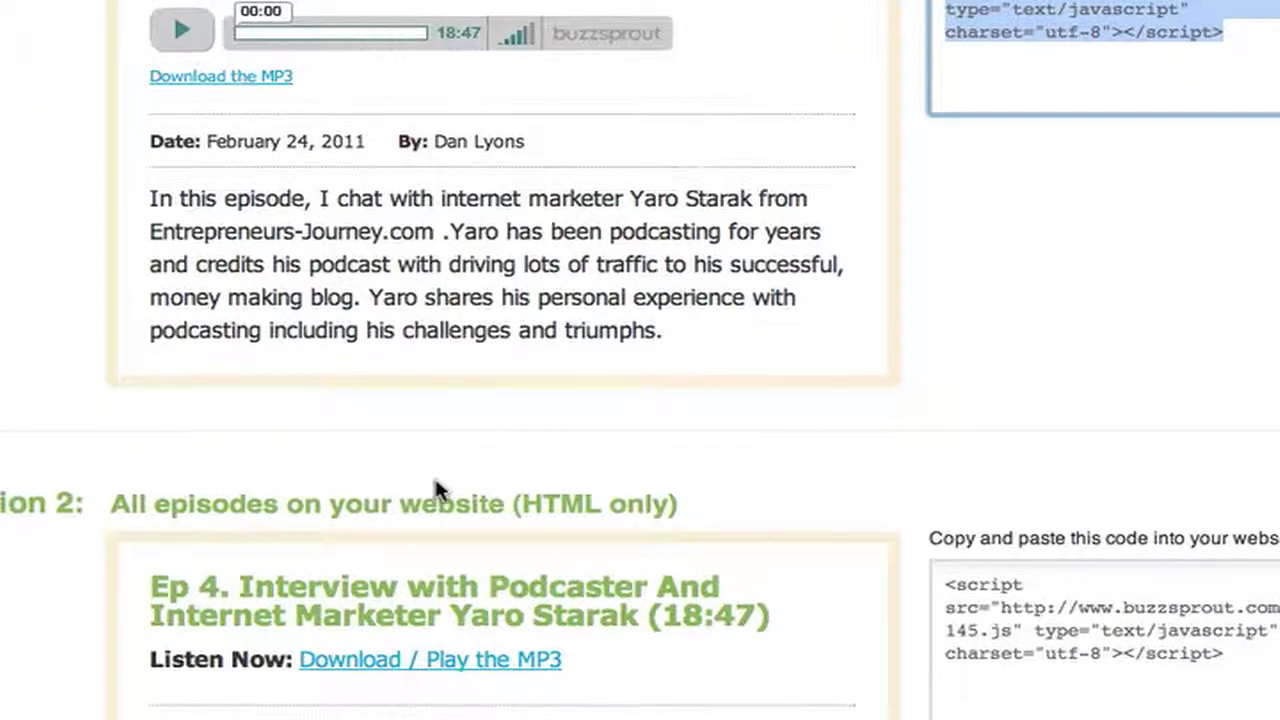
Step: Examine the HTML-only and large Flash player embed options, and return to the Promotion overview
scroll(435, 490, "down", 5)
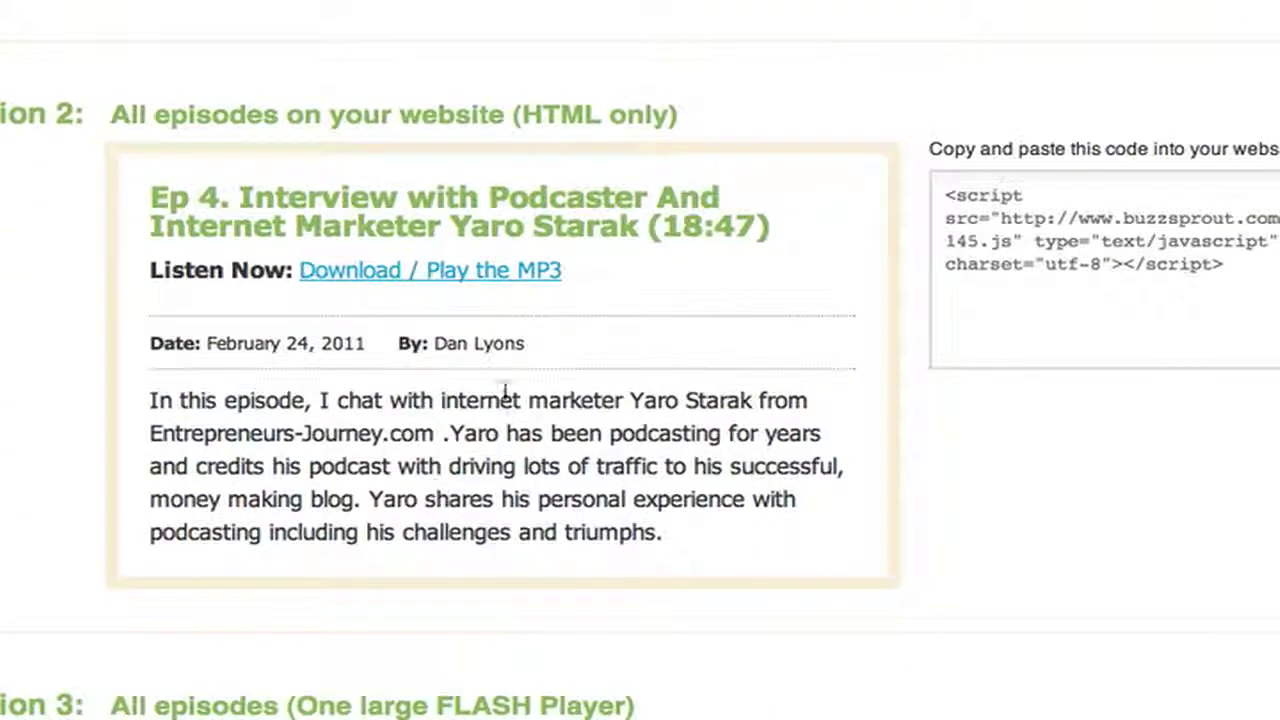
left_click_drag(566, 272, 298, 270)
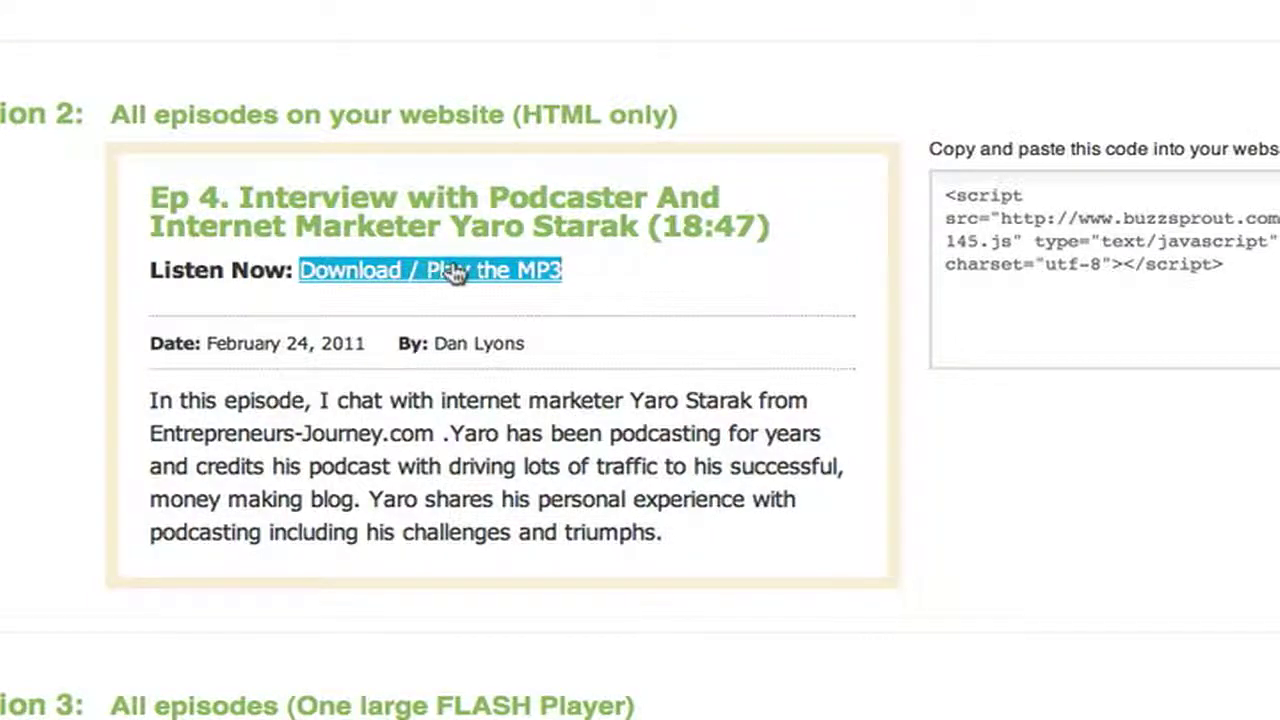
left_click(580, 468)
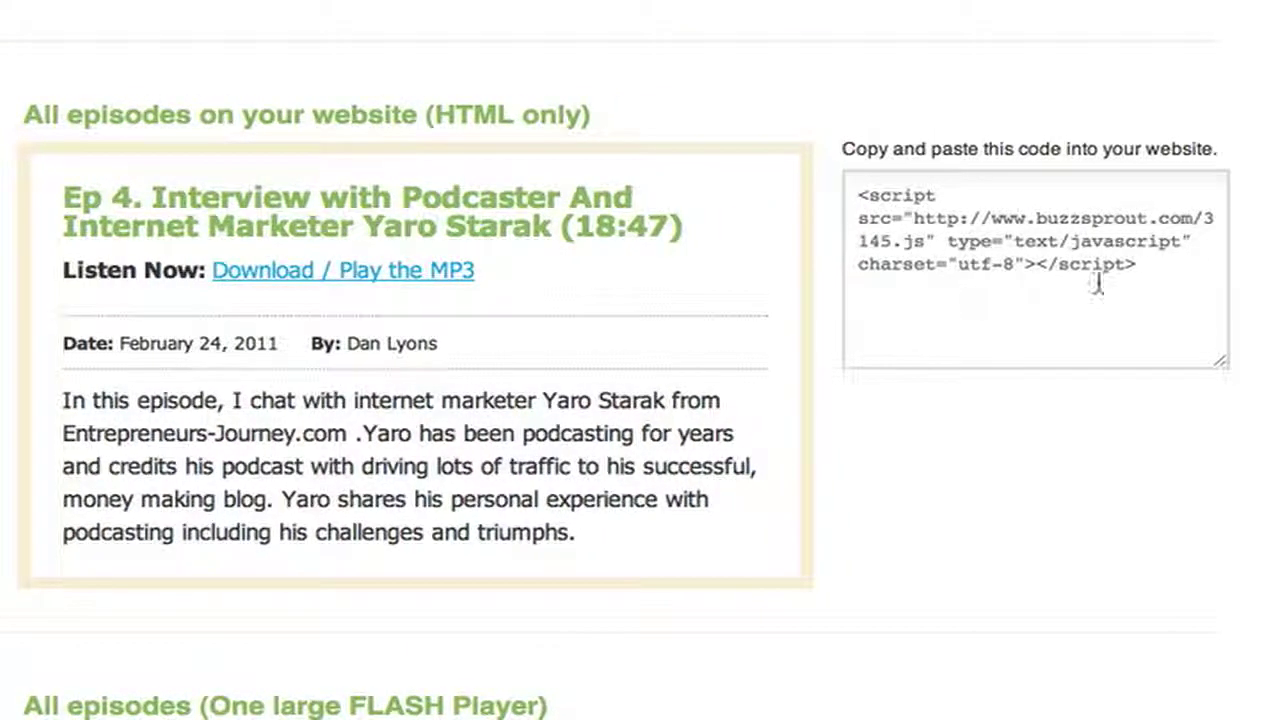
scroll(660, 492, "down", 3)
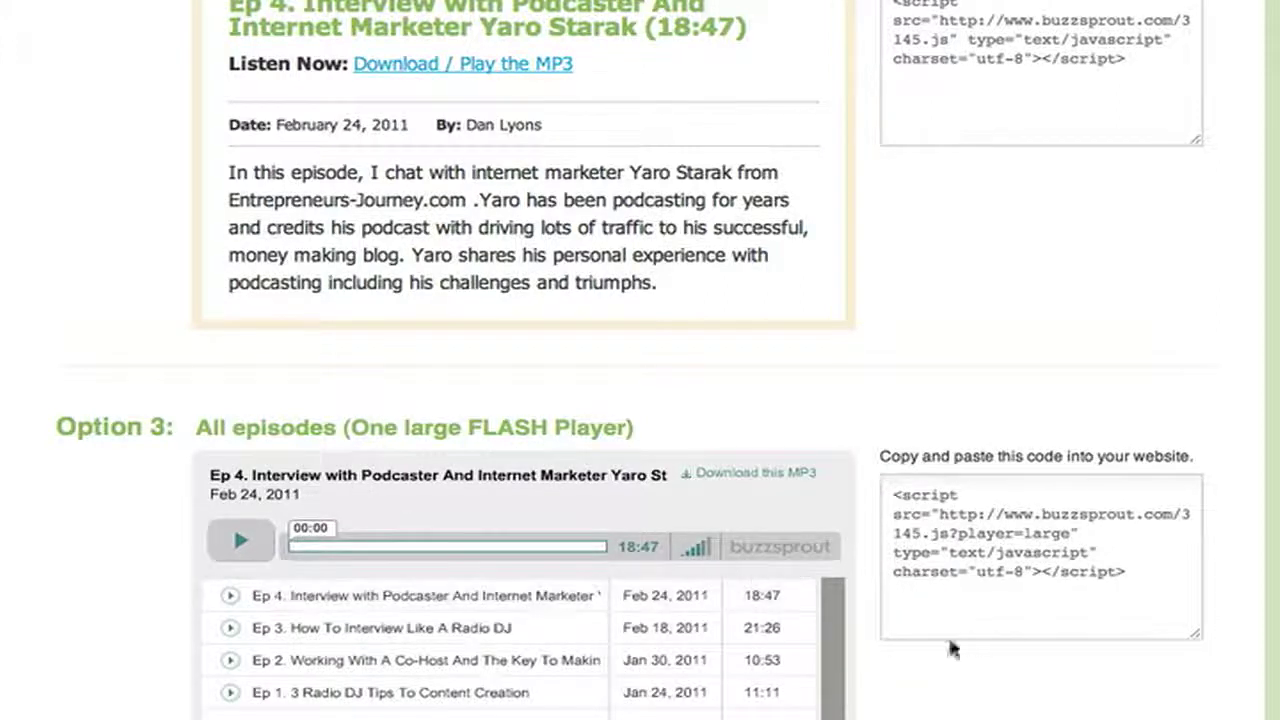
scroll(134, 494, "down", 3)
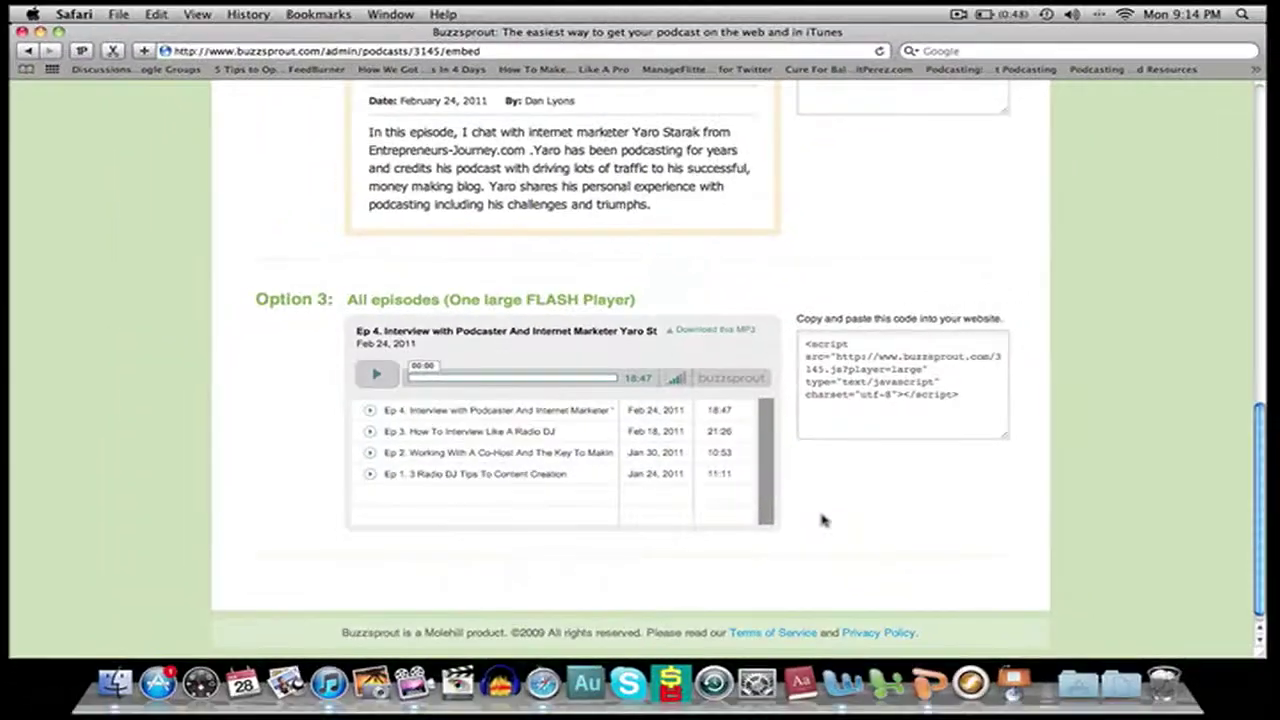
scroll(878, 362, "up", 2)
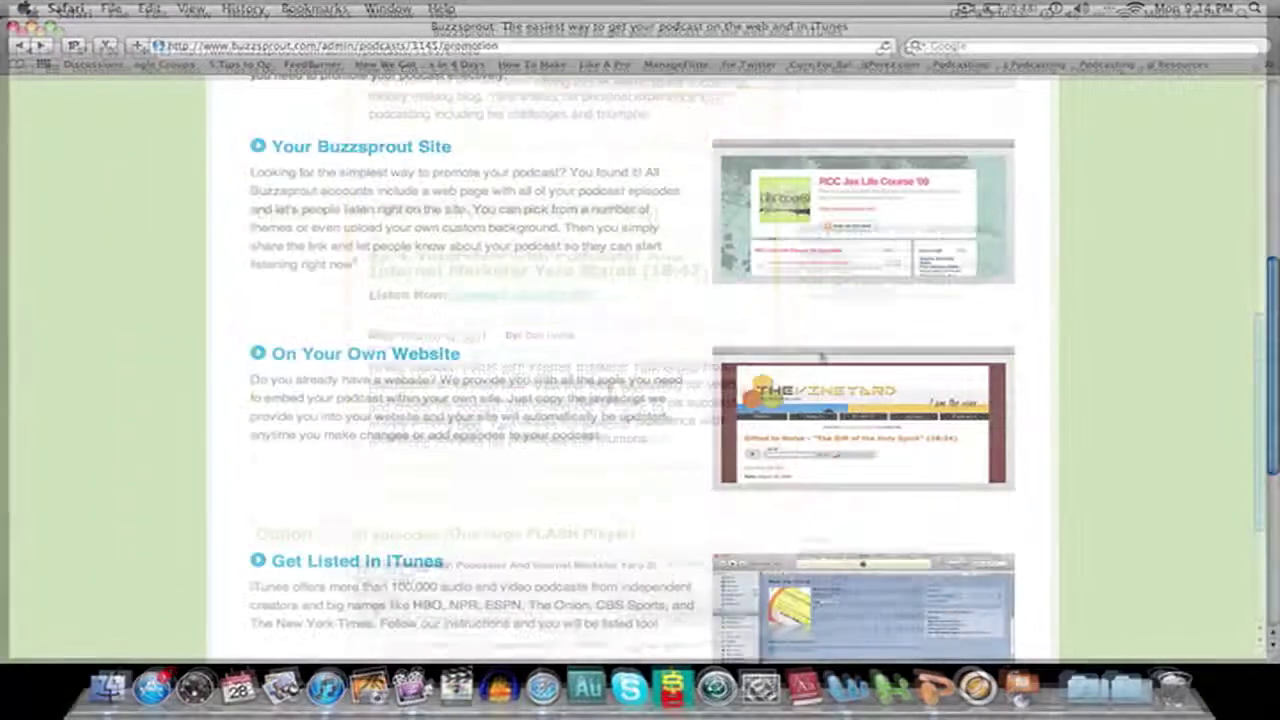
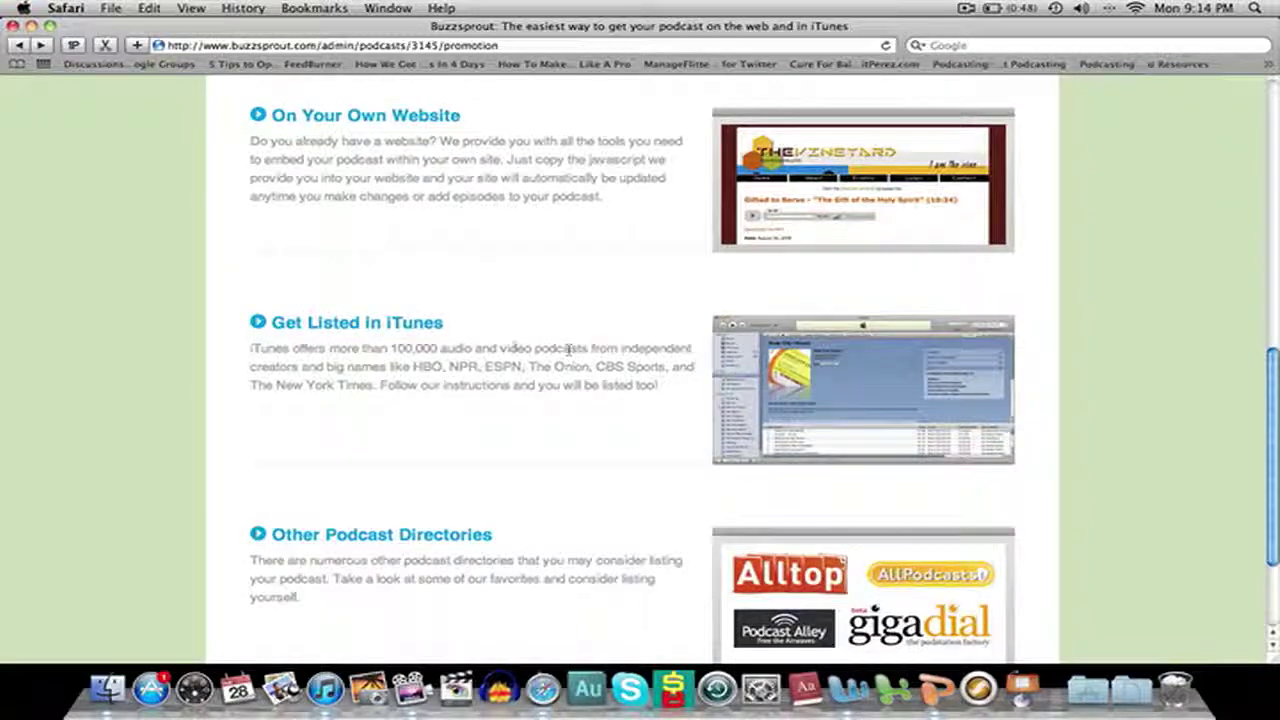
Step: Open the Get Listed in iTunes instructions and review how to copy the feed link and paste it into iTunes
left_click(399, 326)
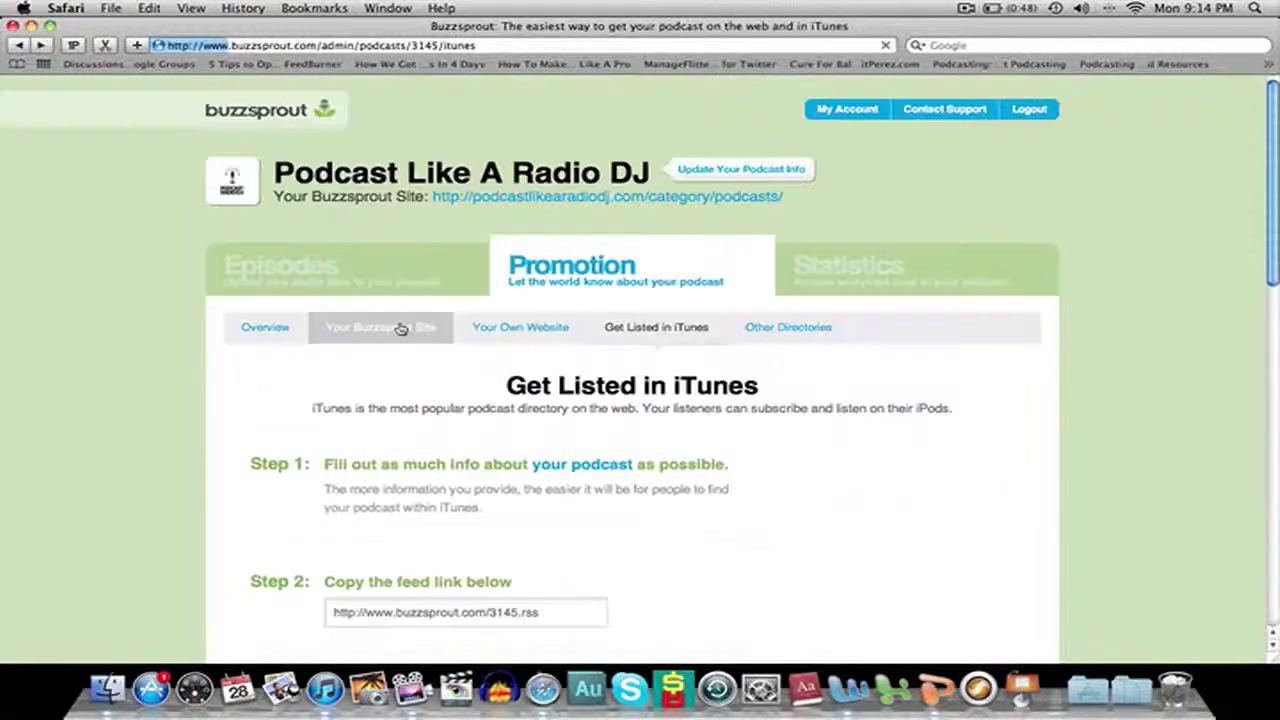
scroll(742, 454, "down", 3)
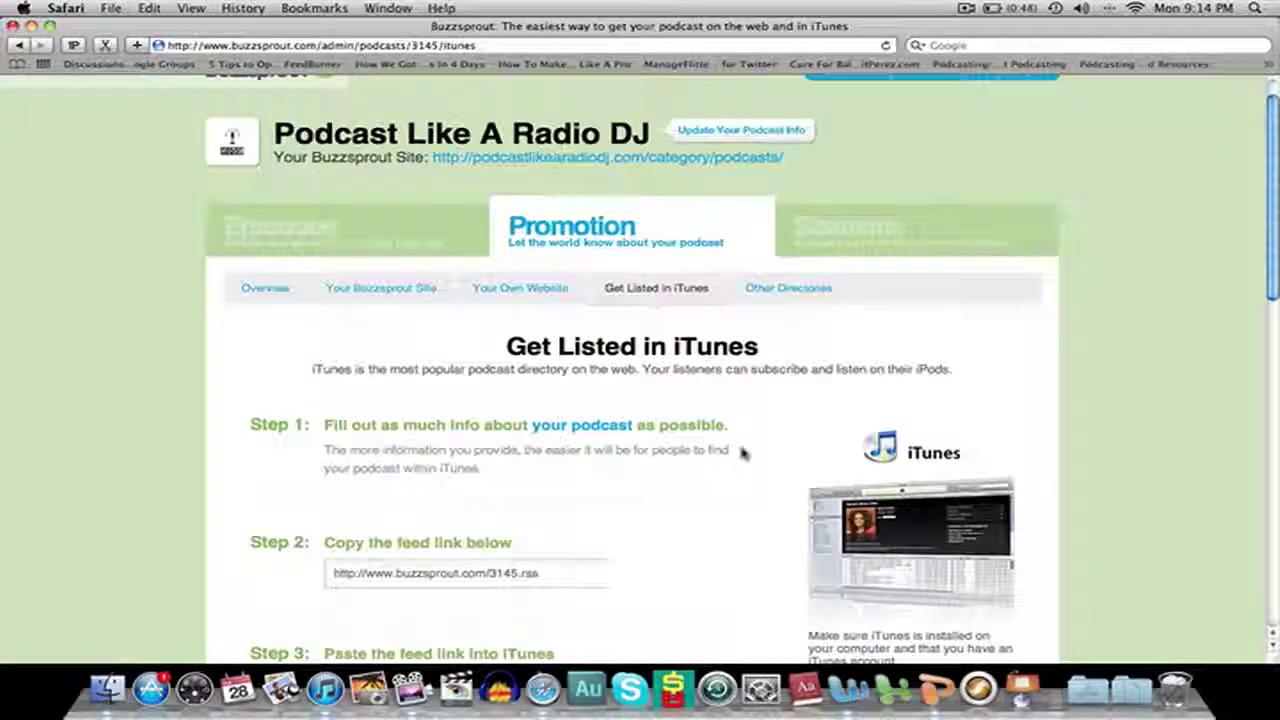
scroll(742, 454, "down", 2)
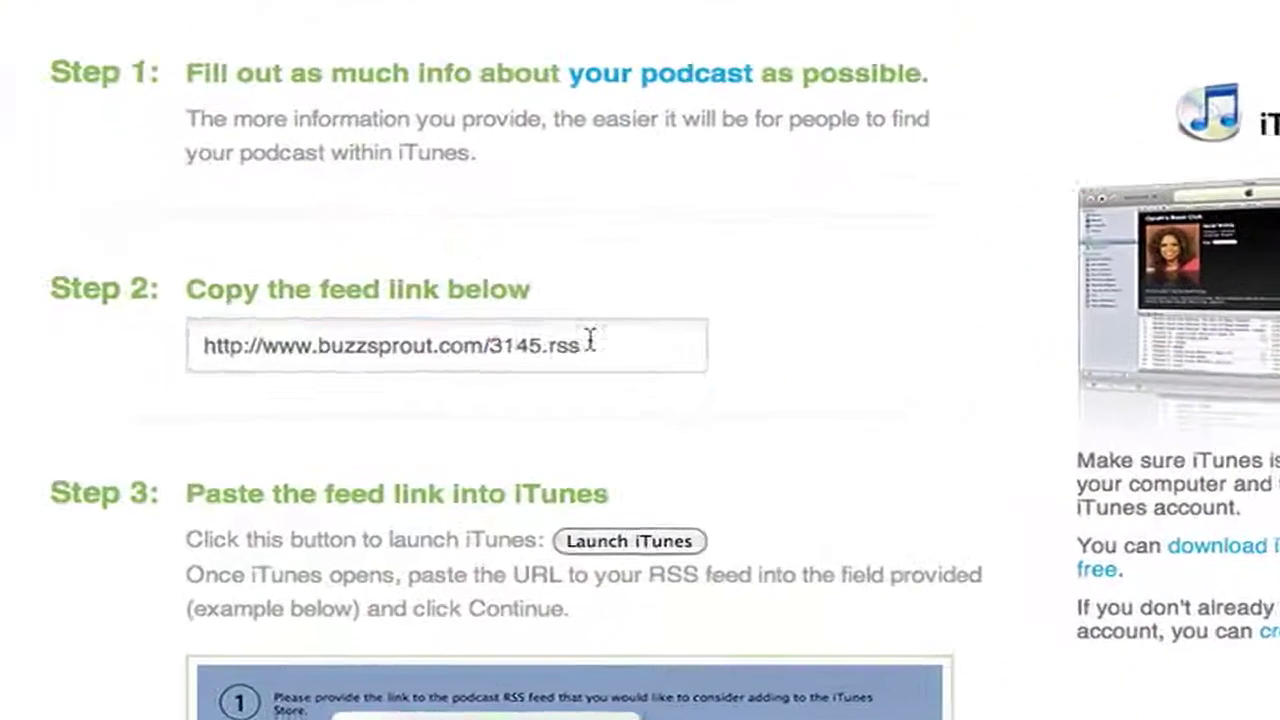
left_click_drag(544, 421, 325, 420)
scroll(786, 534, "down", 7)
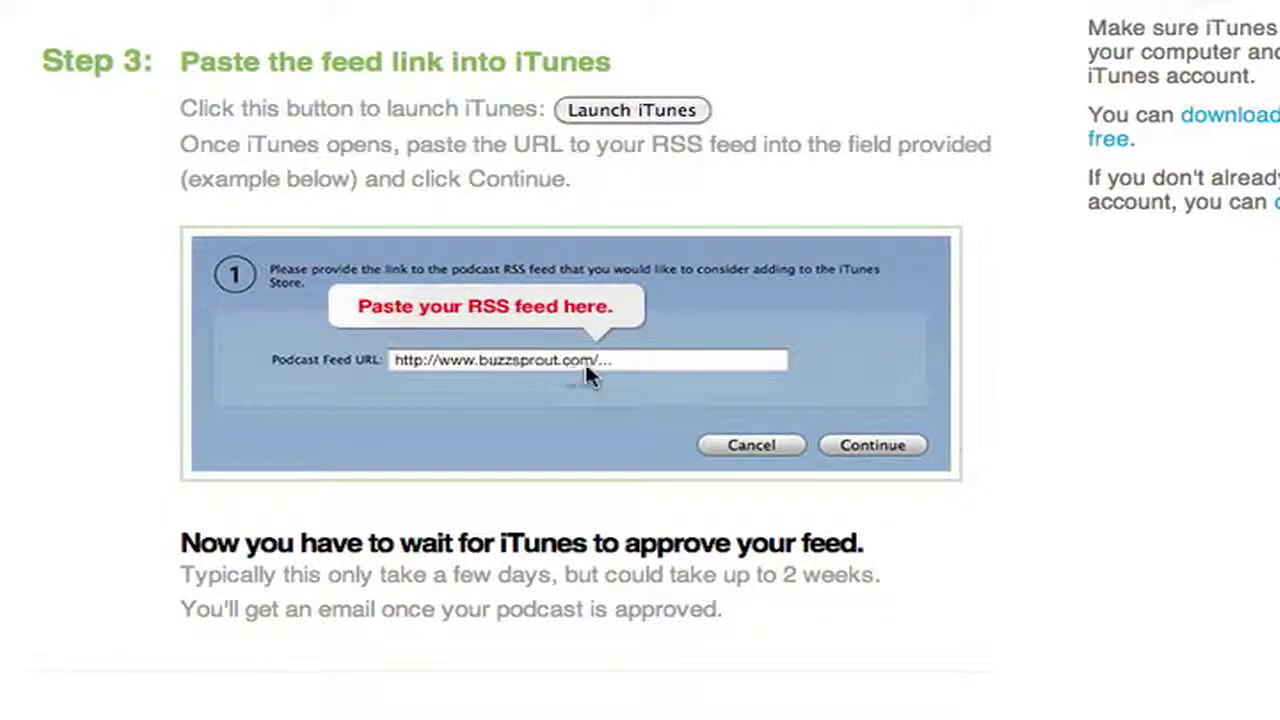
scroll(1034, 486, "down", 1)
scroll(1034, 486, "up", 8)
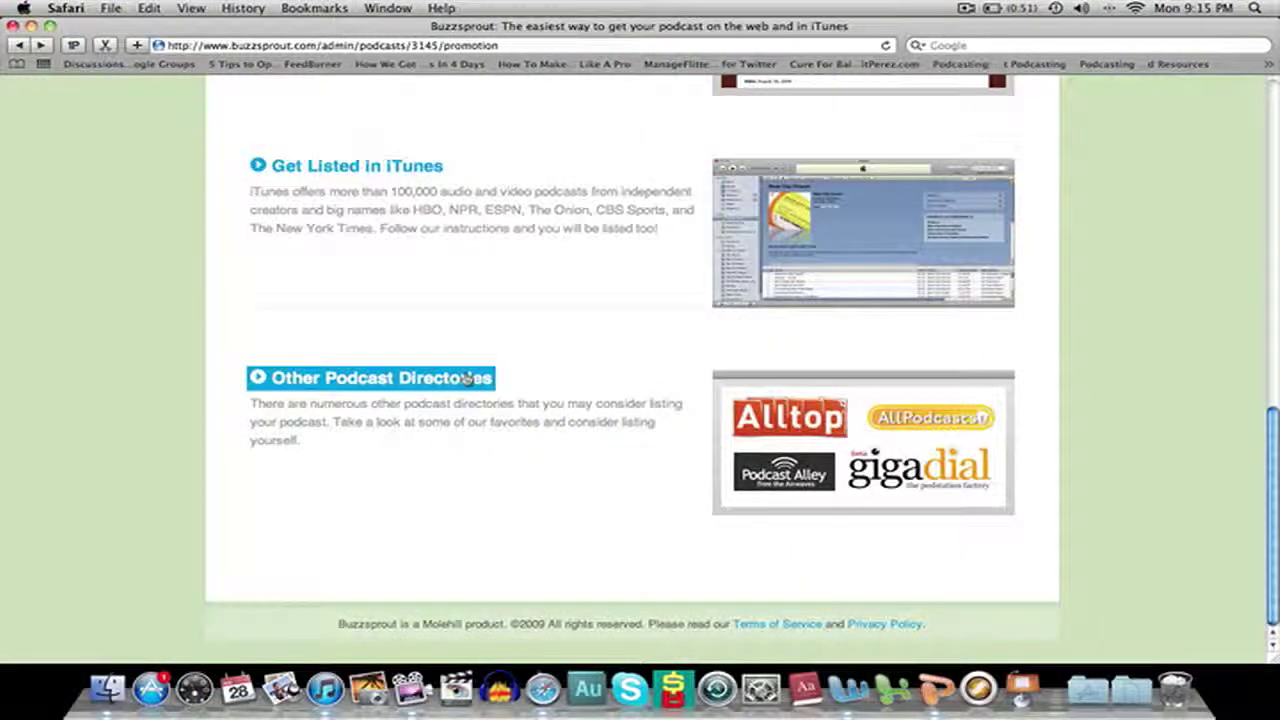
Step: Open the Other Podcast Directories page and examine the directories that accept the feed URL
left_click(466, 378)
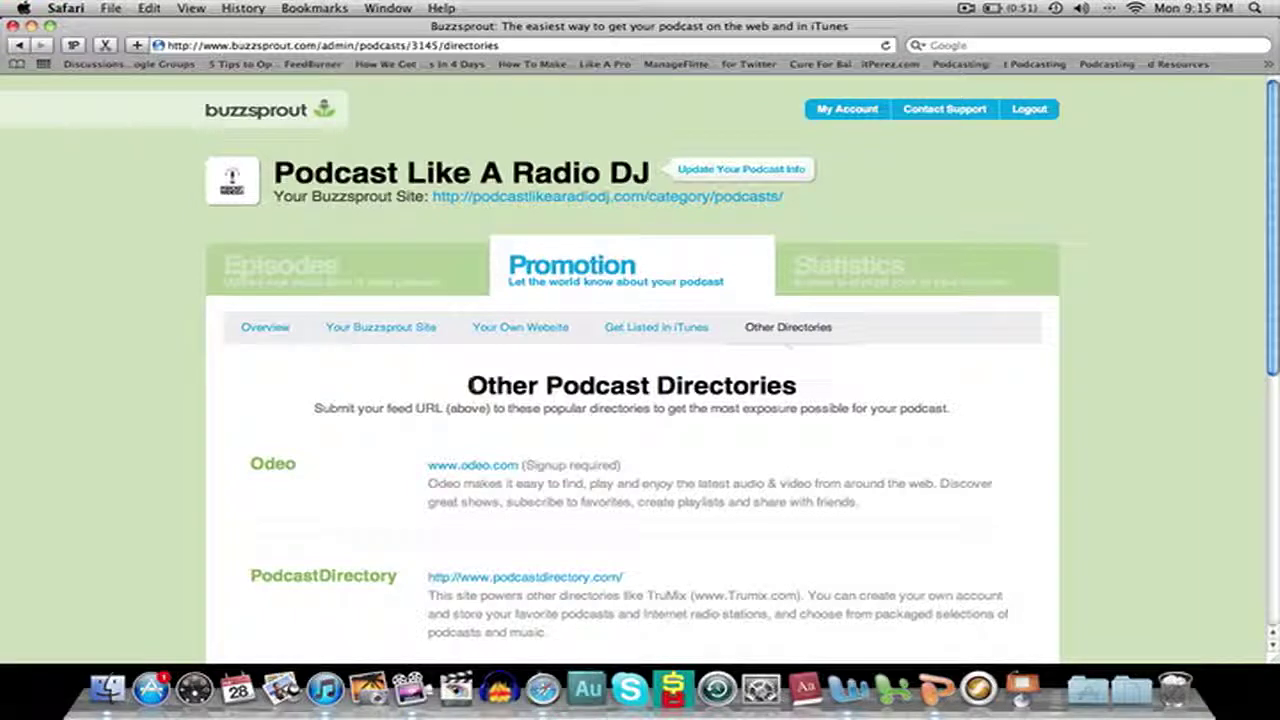
scroll(774, 482, "down", 3)
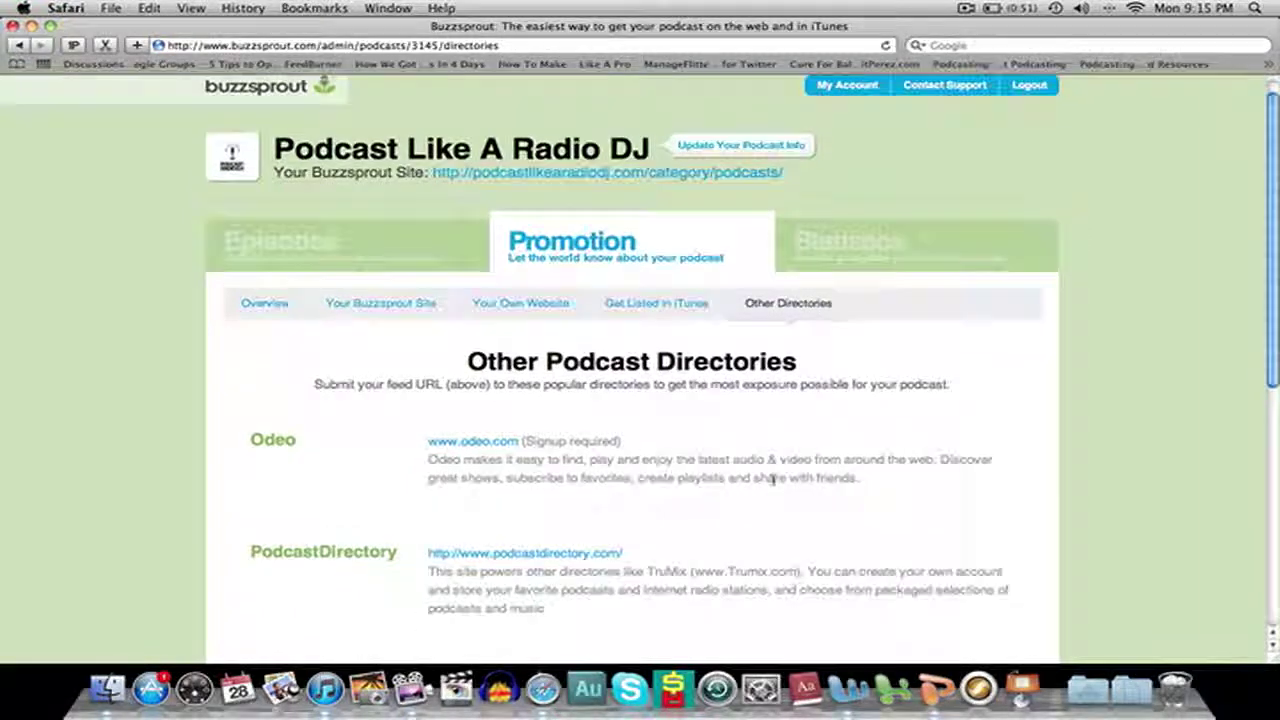
scroll(773, 480, "down", 2)
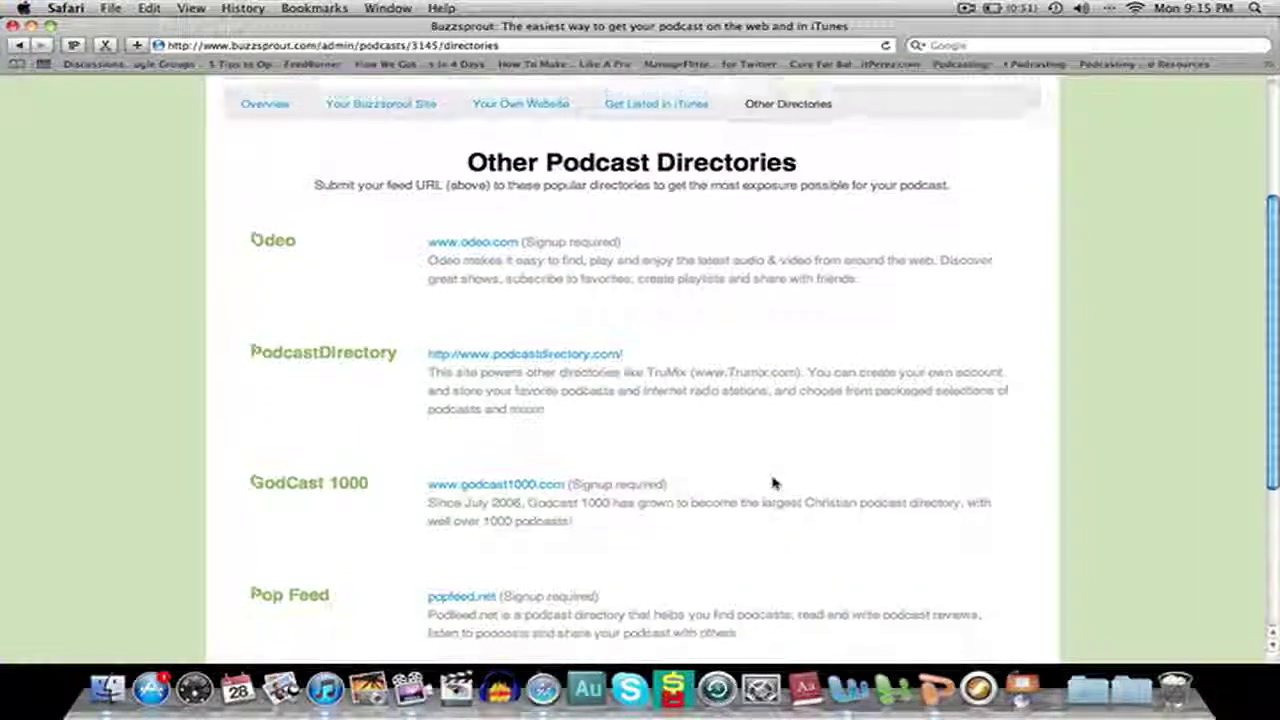
scroll(773, 482, "up", 2)
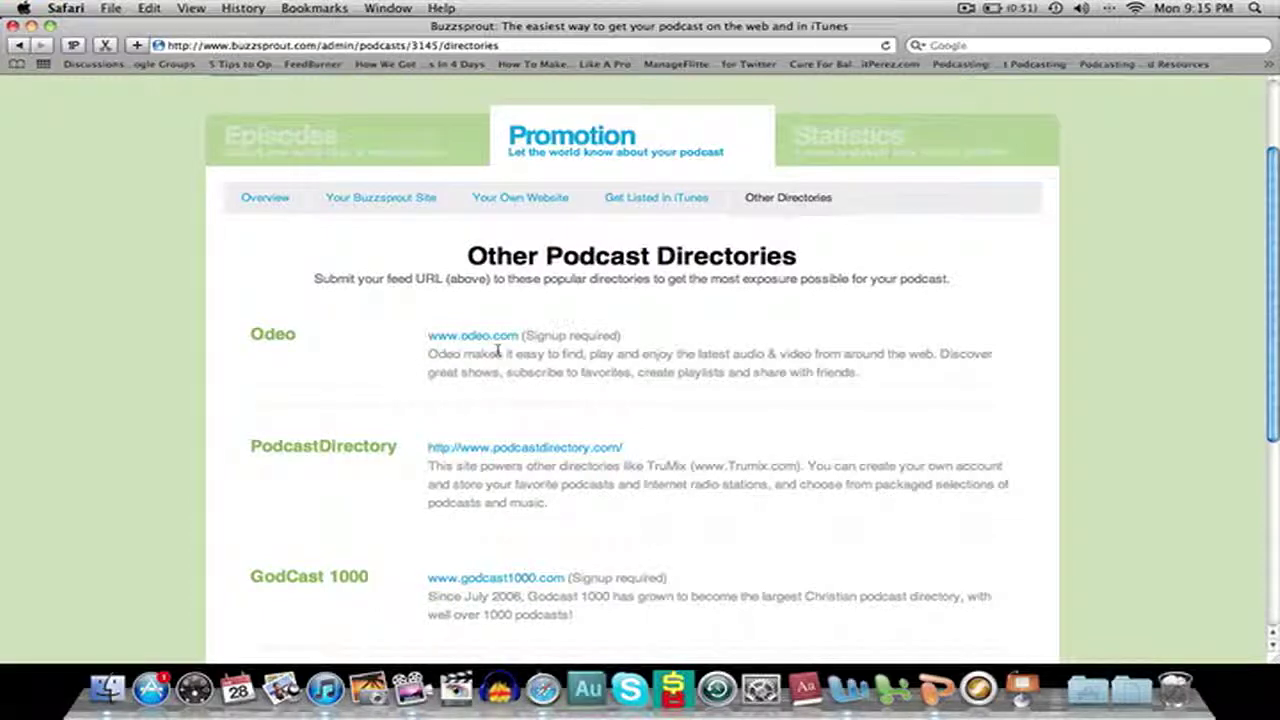
Step: Review the Odeo, PodcastDirectory, GodCast 1000 and Pop Feed entries and the additional directory links listed below them
left_click(472, 336)
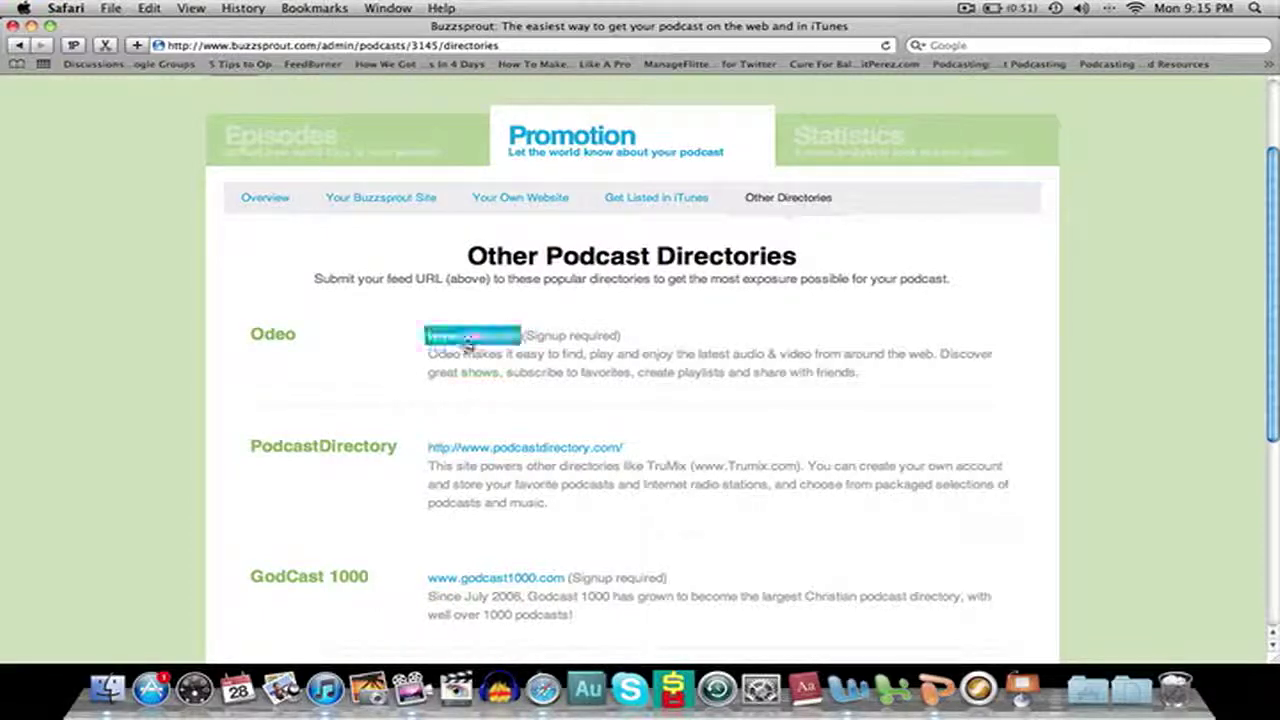
scroll(674, 466, "down", 5)
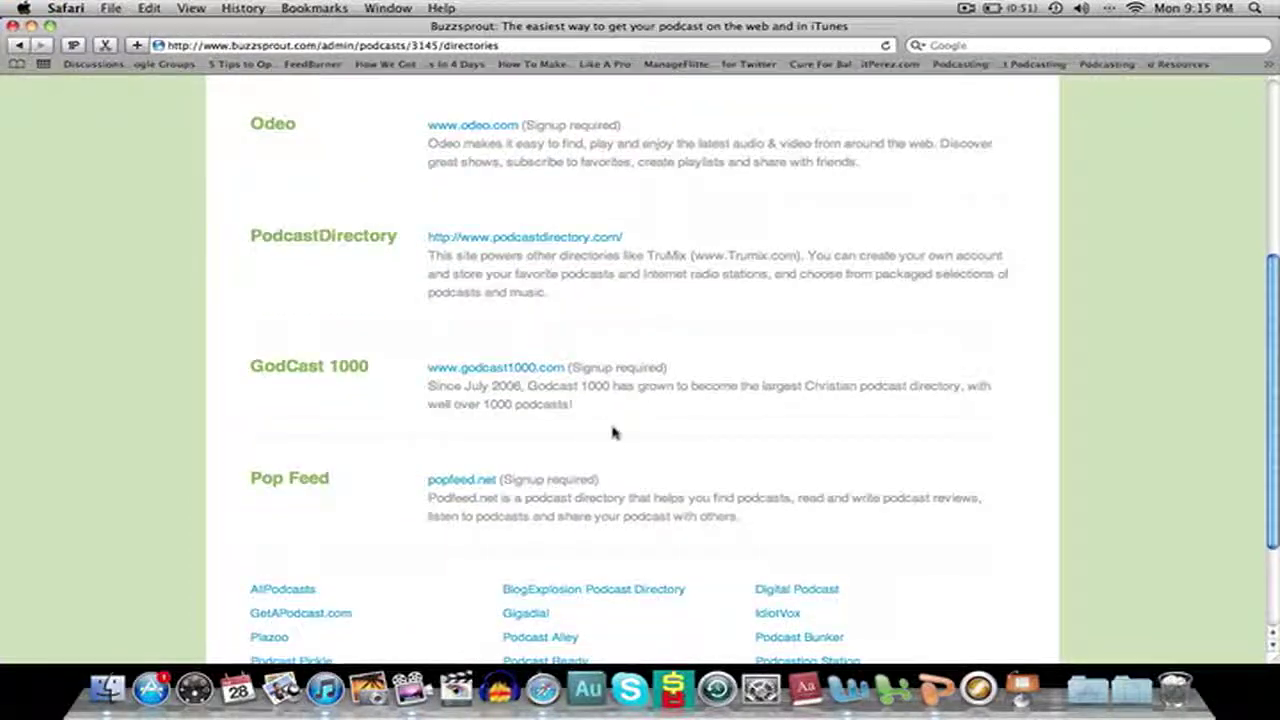
scroll(602, 428, "down", 2)
scroll(602, 428, "up", 5)
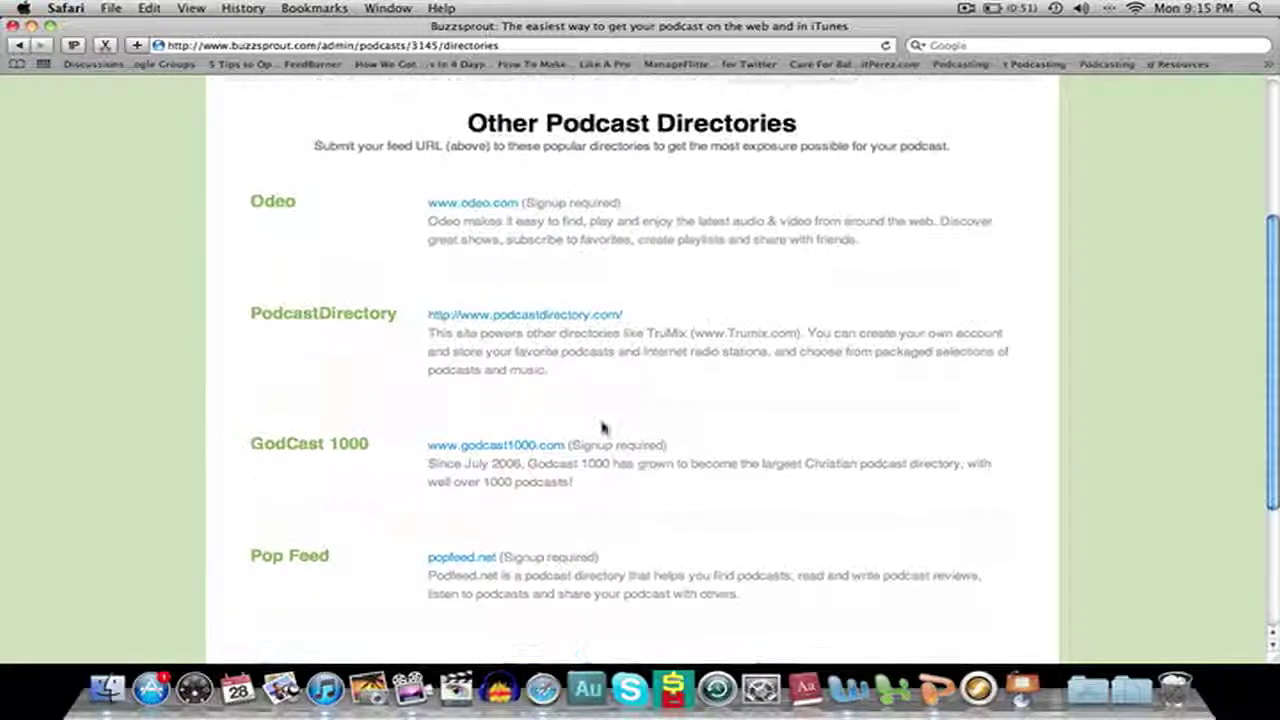
scroll(602, 428, "up", 2)
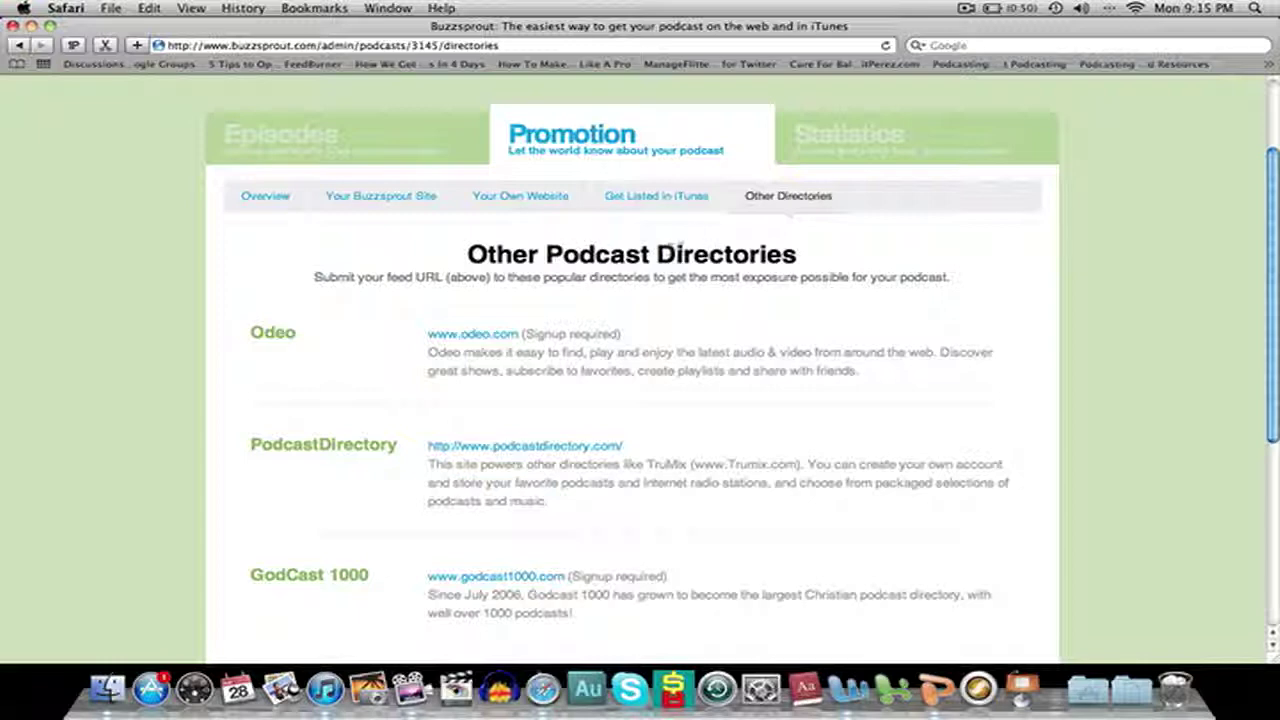
scroll(748, 326, "down", 5)
scroll(746, 327, "up", 4)
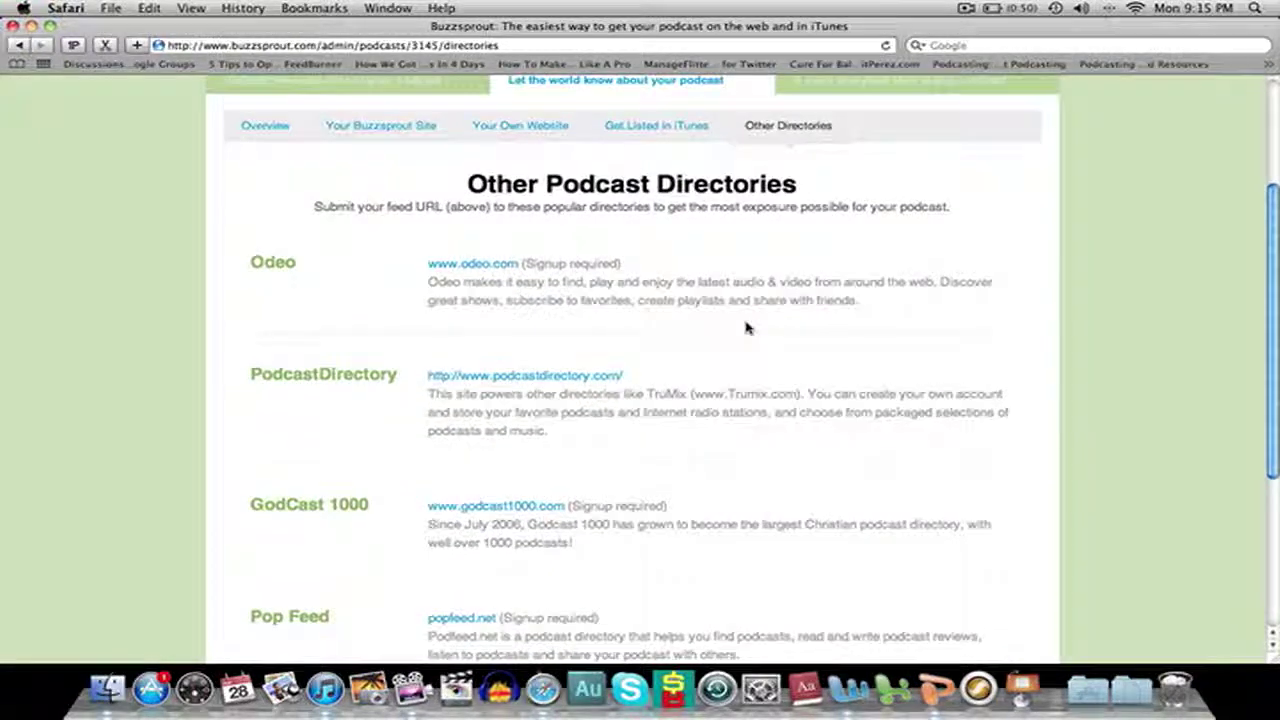
scroll(746, 327, "up", 2)
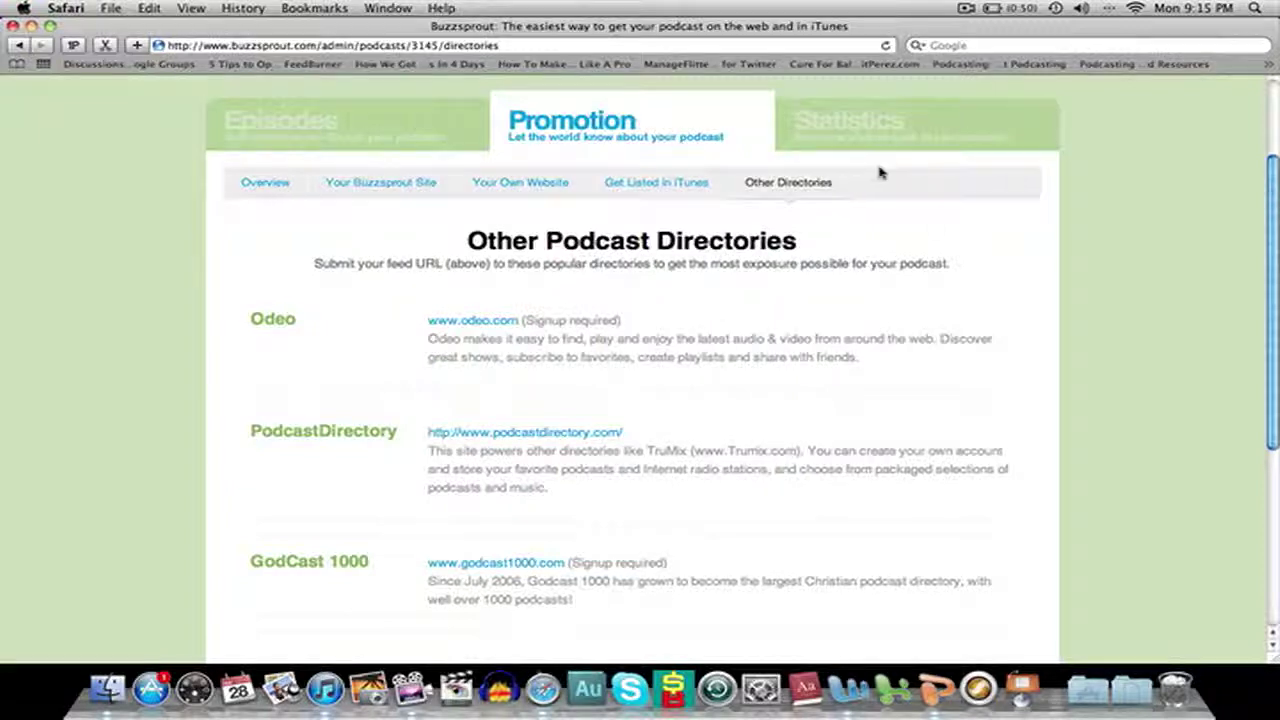
Step: Open the podcast's Statistics and examine the plays per episode, most popular episodes and plays over time
left_click(893, 136)
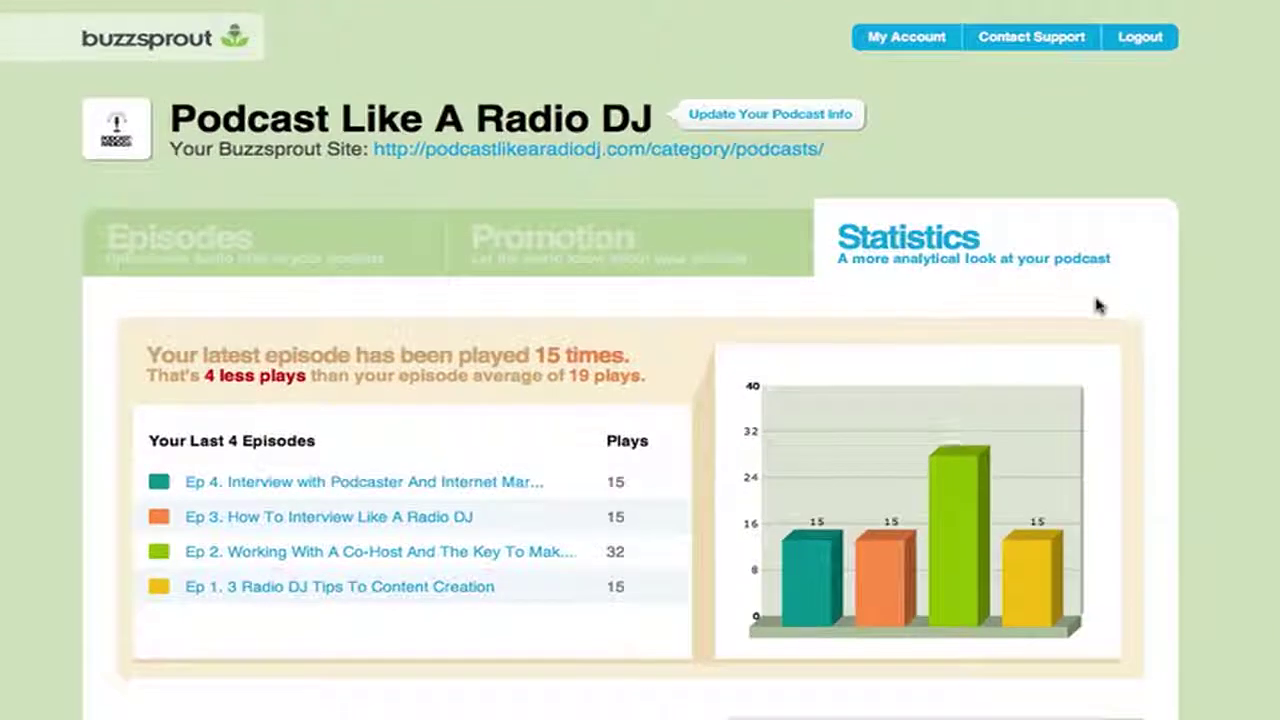
scroll(1094, 305, "down", 3)
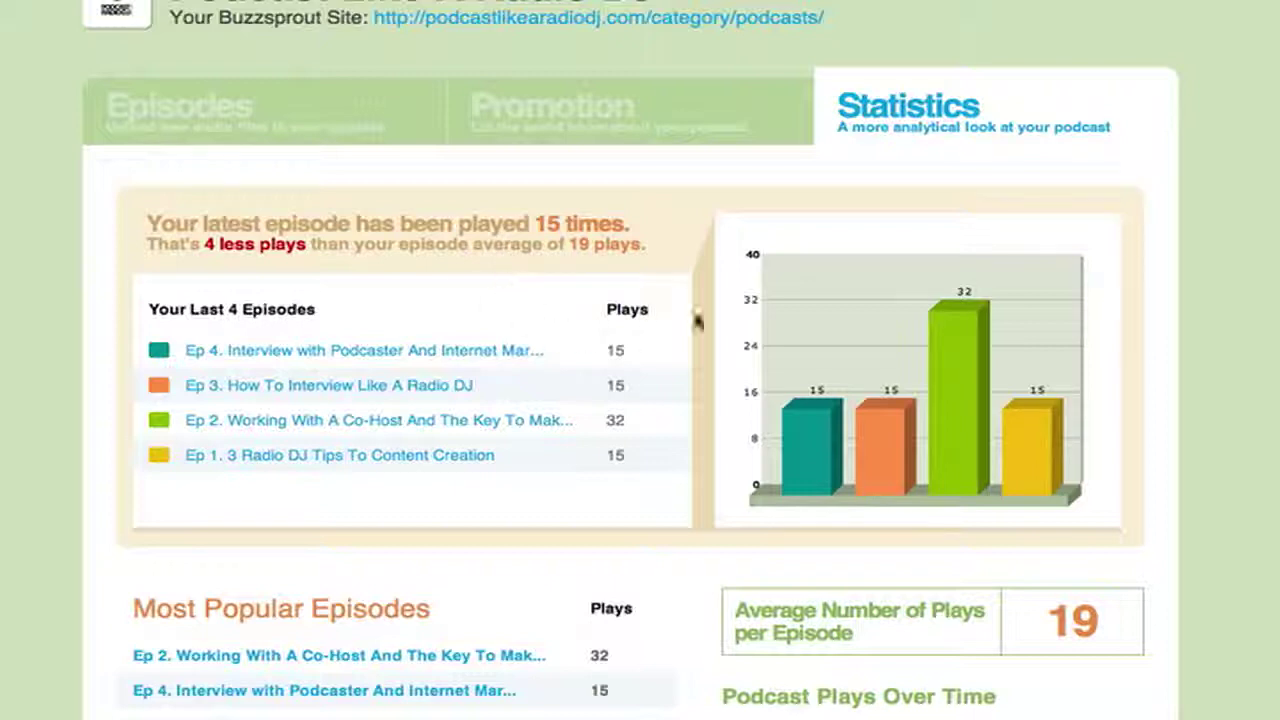
scroll(757, 318, "down", 2)
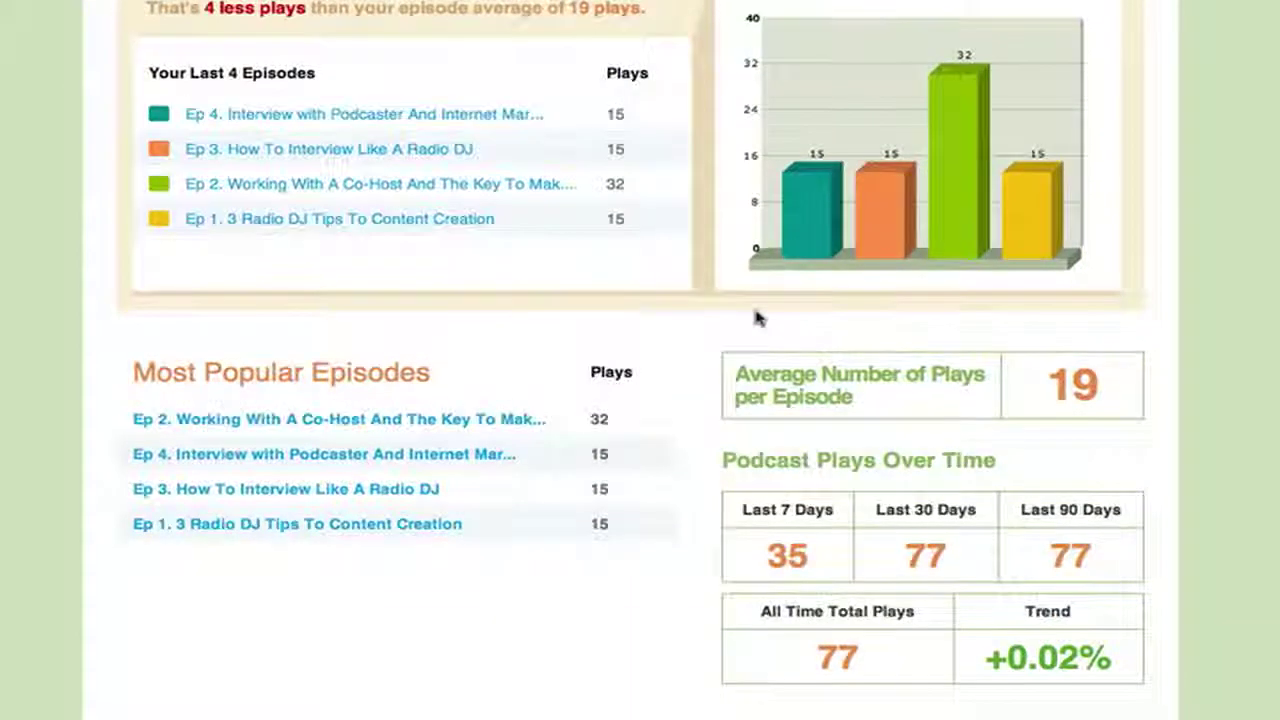
scroll(757, 318, "up", 3)
scroll(757, 318, "up", 1)
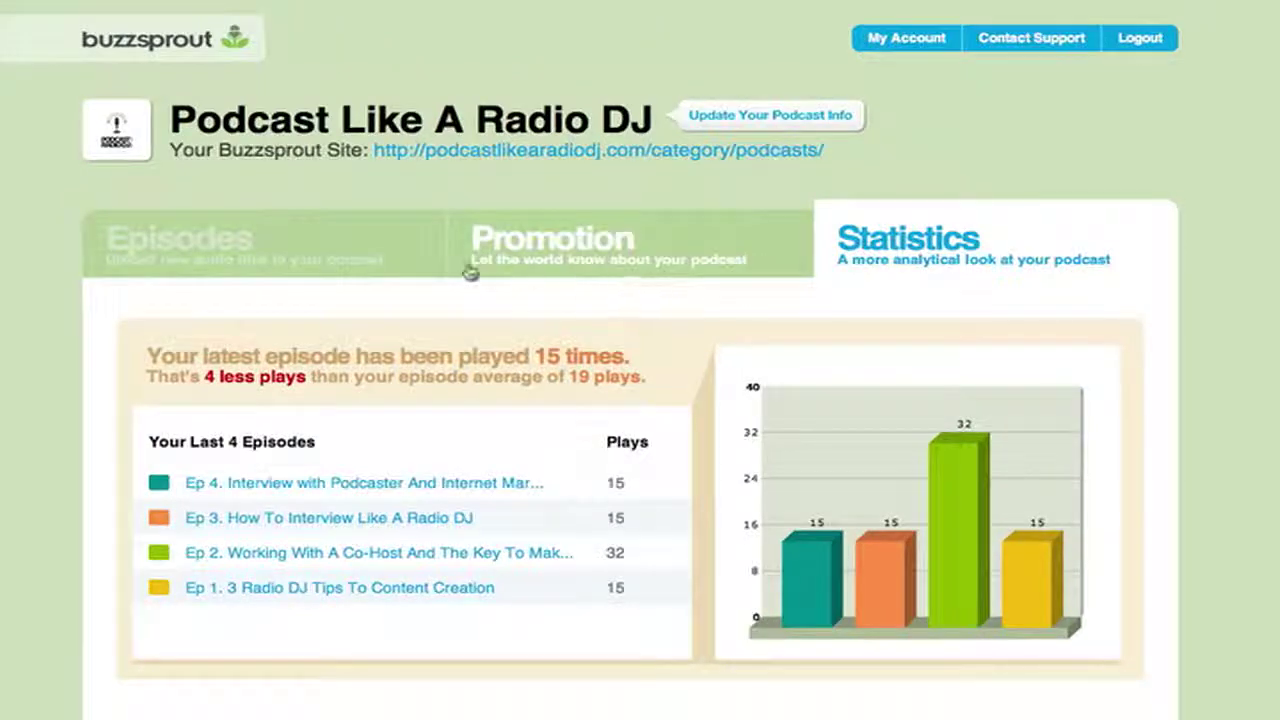
Step: Return to Episodes and compare the Sapling, Spruce, Redwood and free Seedling plans on the Change Your Plan page
left_click(314, 253)
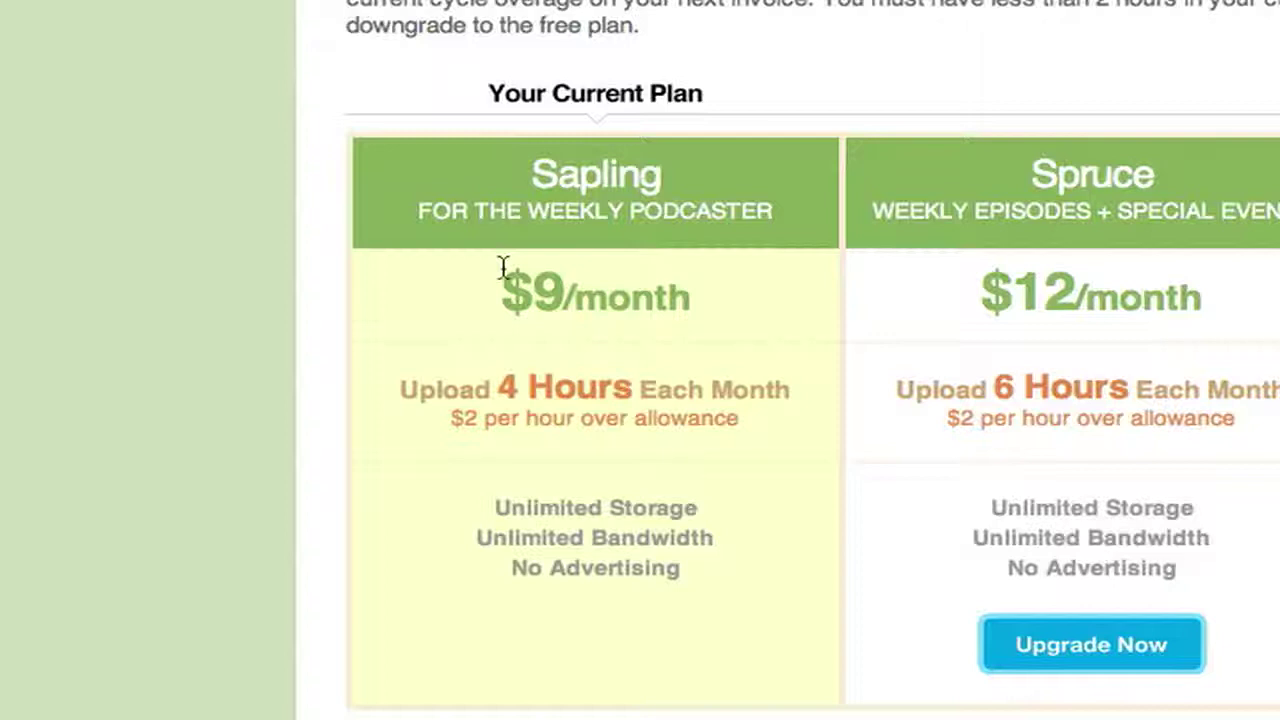
scroll(503, 268, "down", 2)
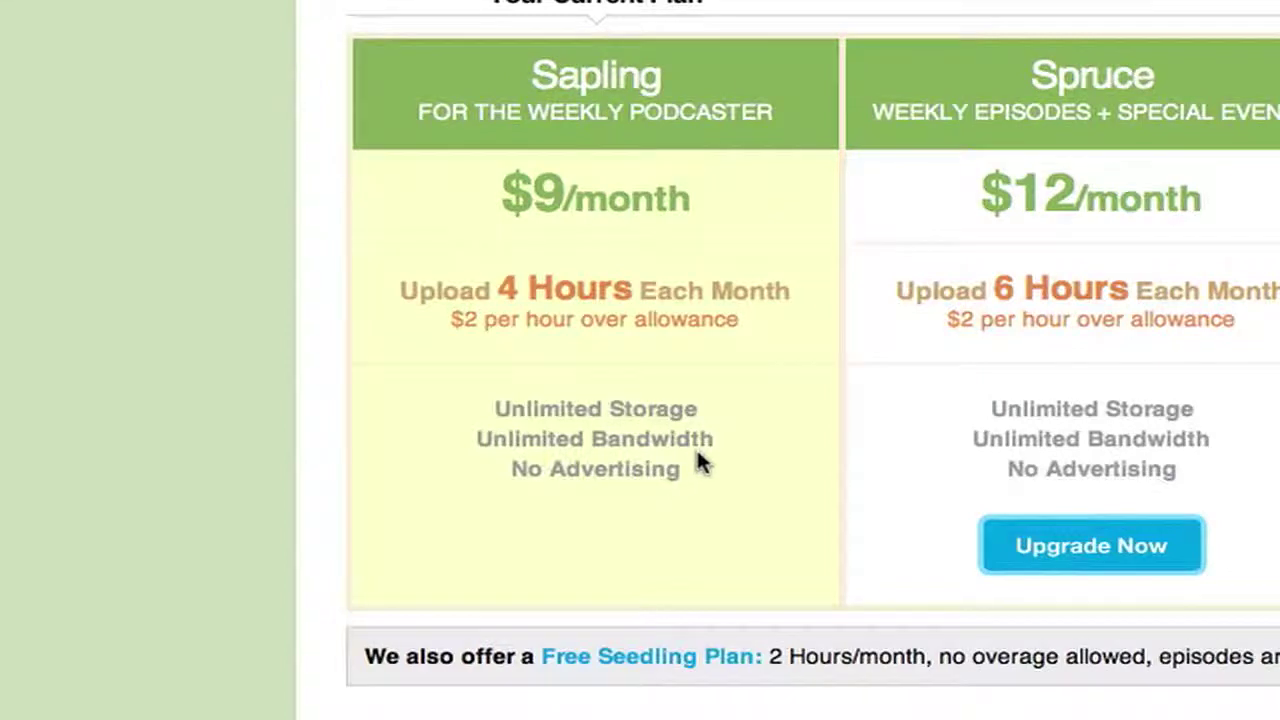
scroll(700, 462, "down", 2)
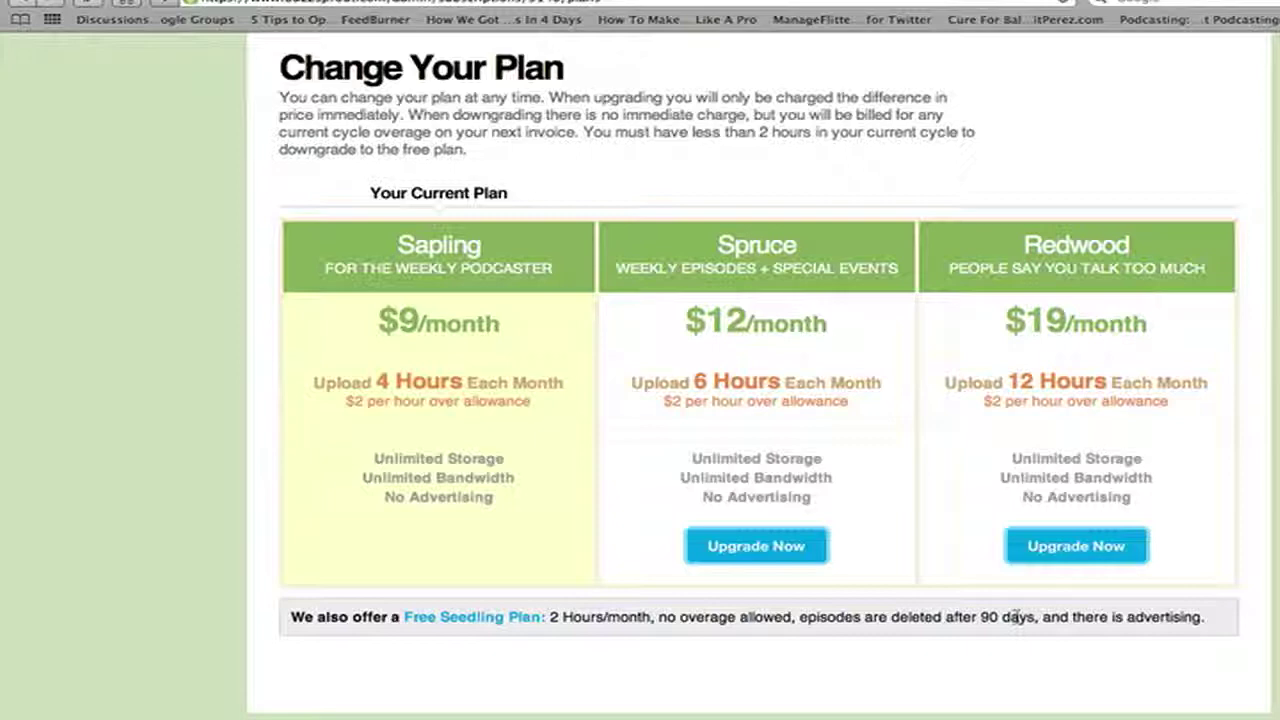
scroll(1017, 617, "up", 5)
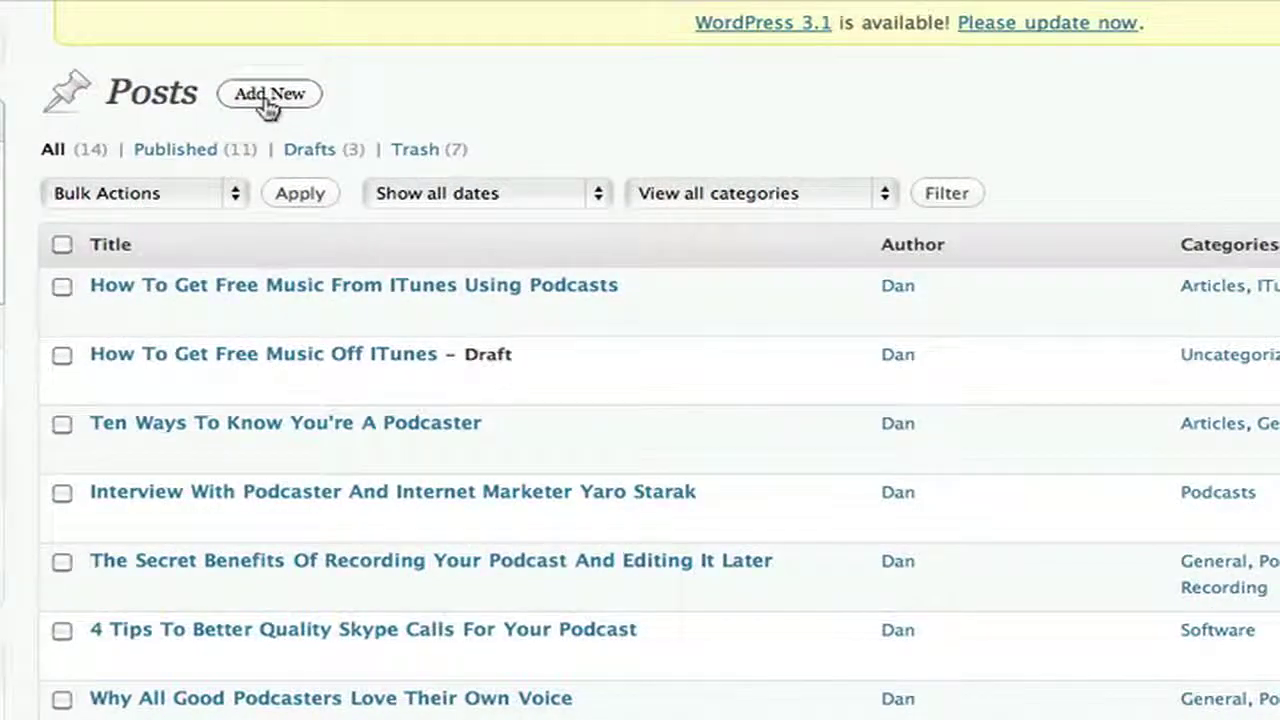
Step: Create a new post in the WordPress admin and title it "Test Podcast"
left_click(268, 96)
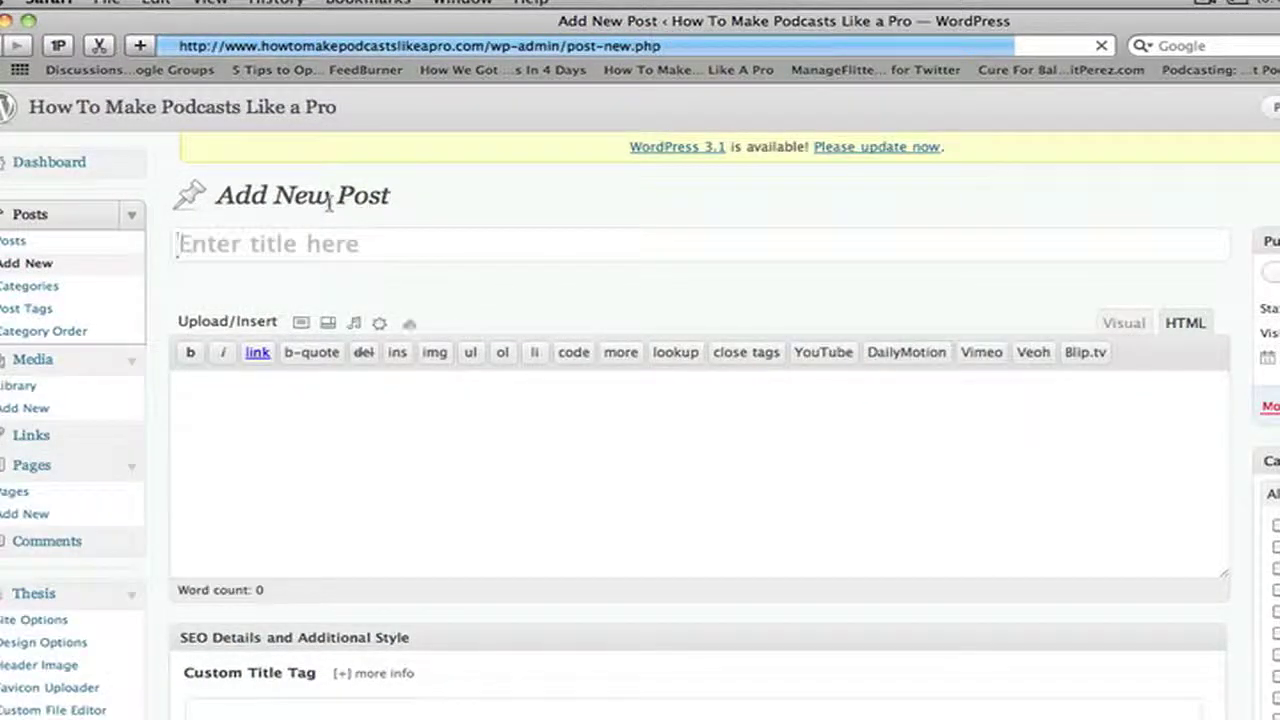
left_click(330, 246)
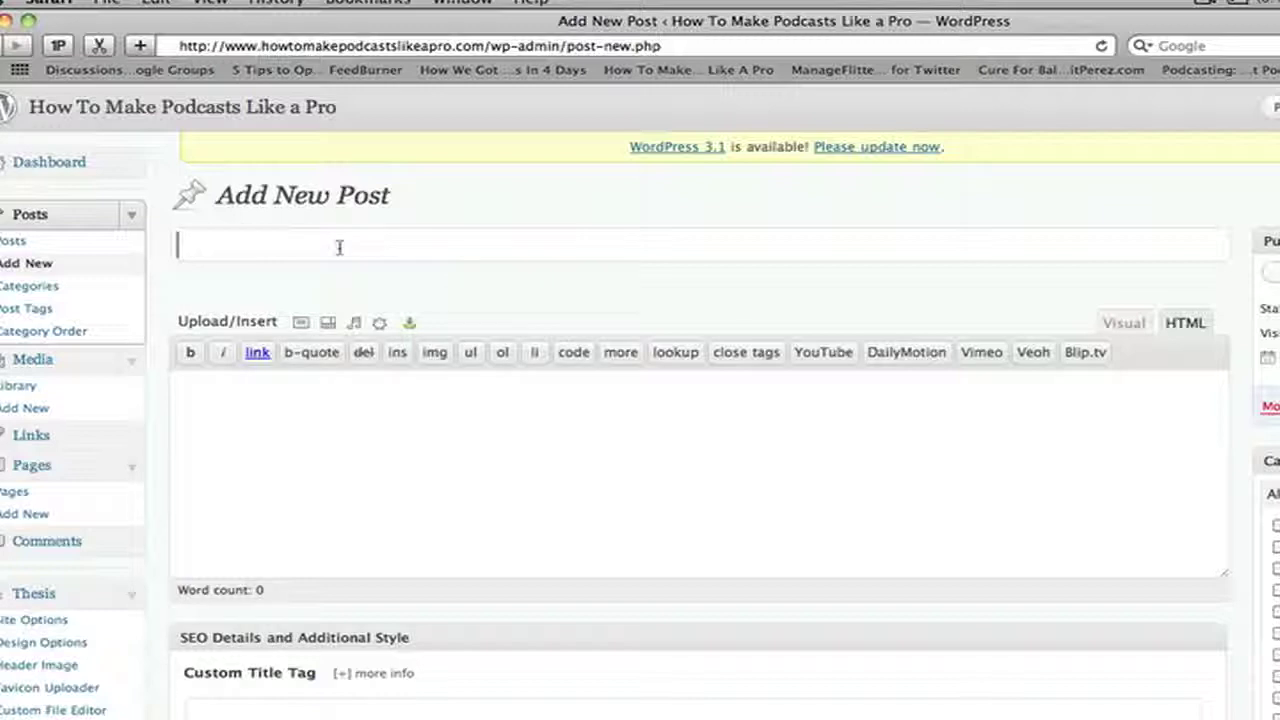
type("Test Podcast")
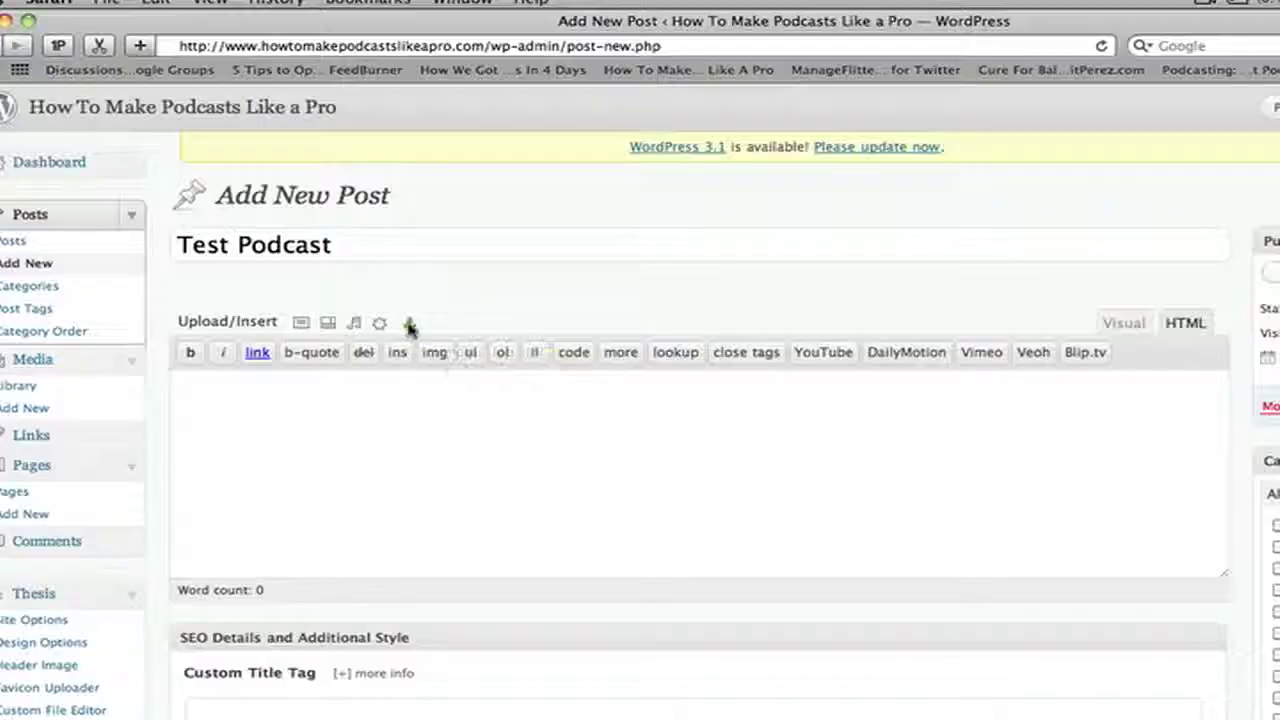
Step: Insert the Buzzsprout episode "Ep 1. 3 Radio DJ Tips To Content Creation" into the post and save it as a draft
left_click(409, 325)
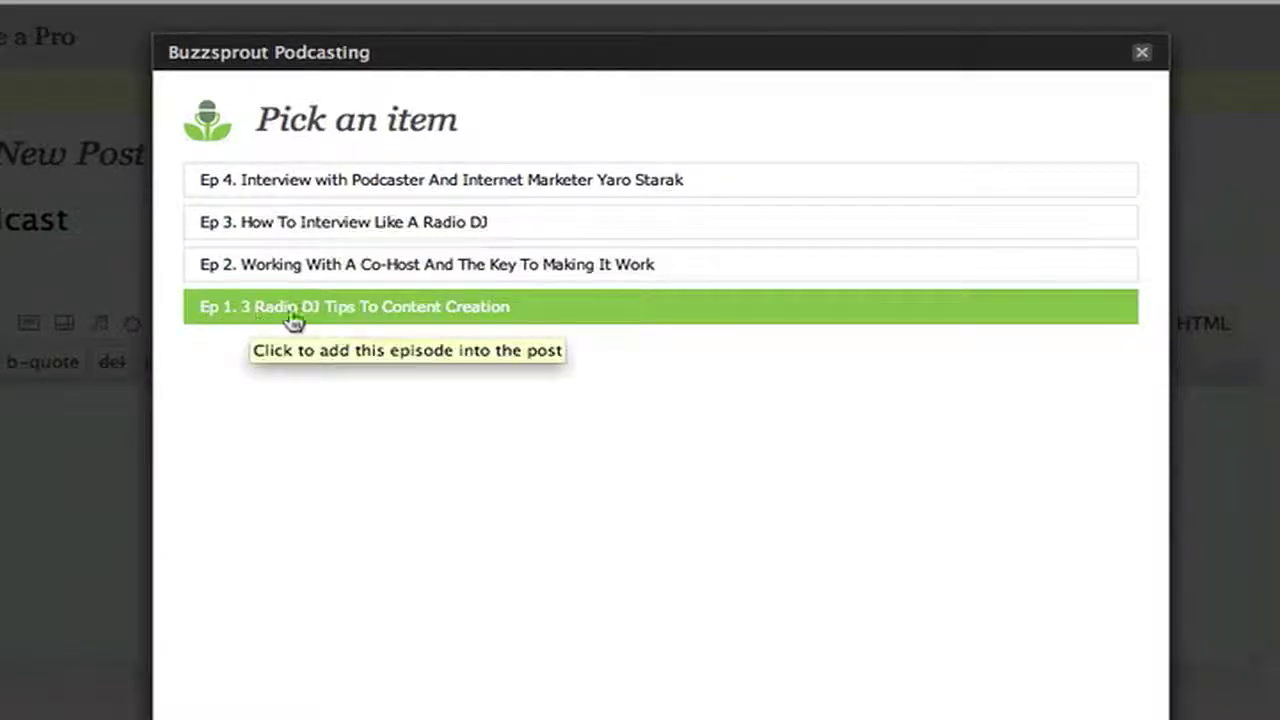
left_click(428, 310)
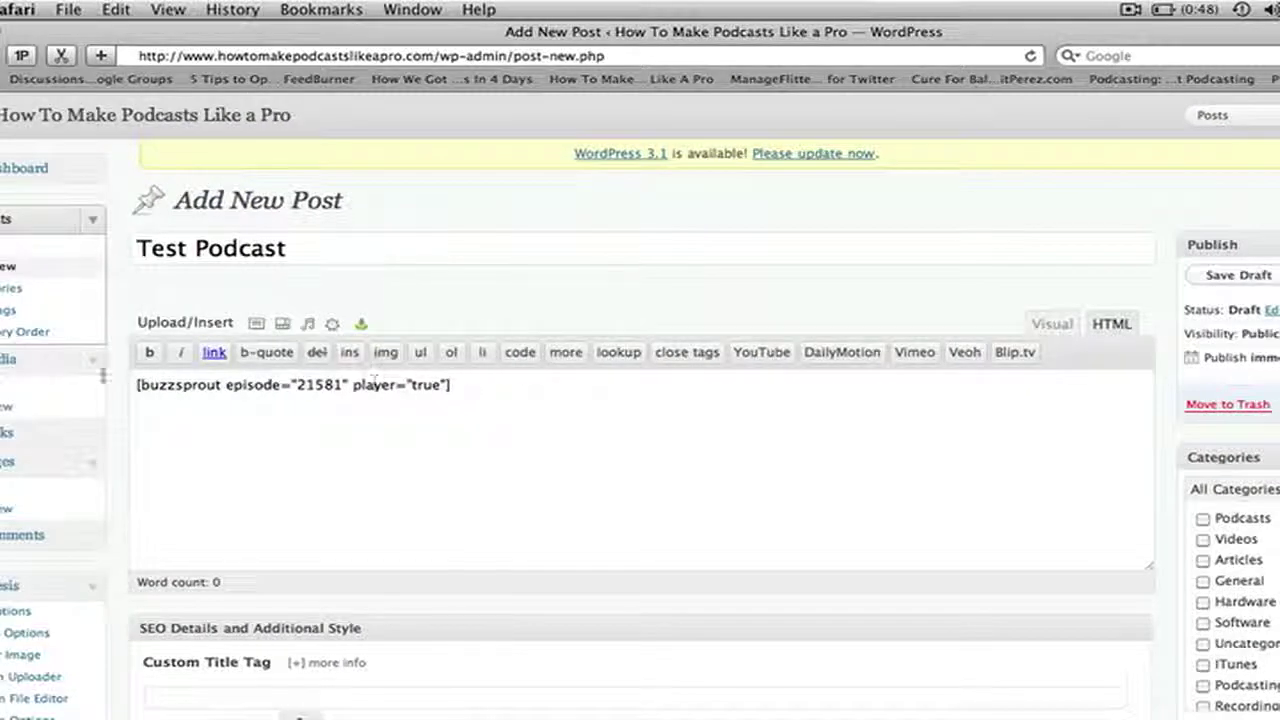
left_click(1237, 276)
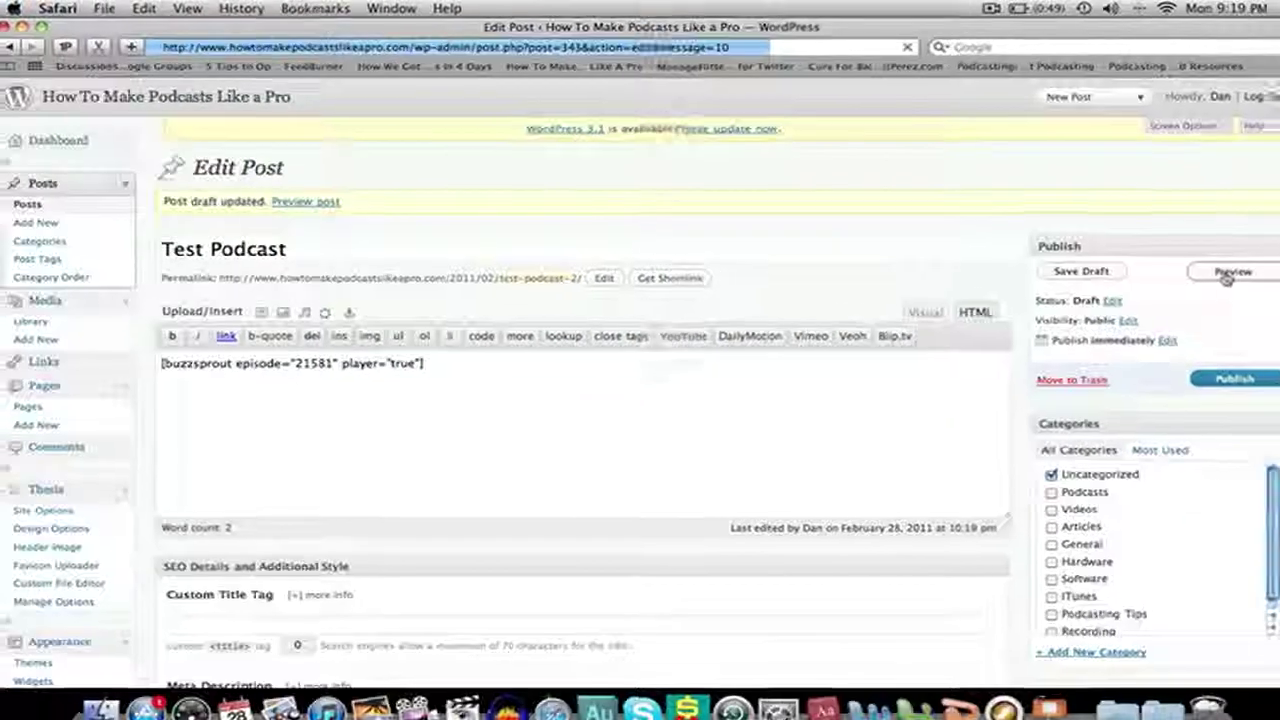
Step: Preview the Test Podcast post and examine the embedded player, MP3 download link and episode description
left_click(1228, 277)
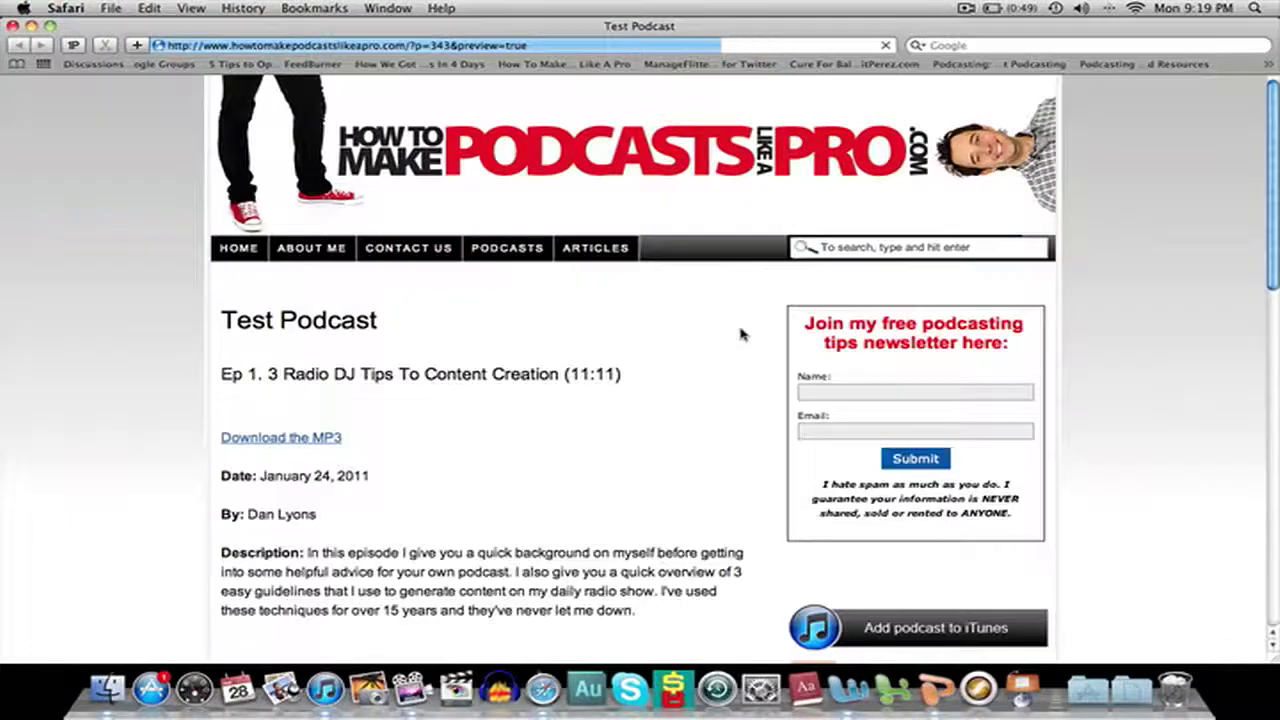
scroll(740, 334, "down", 3)
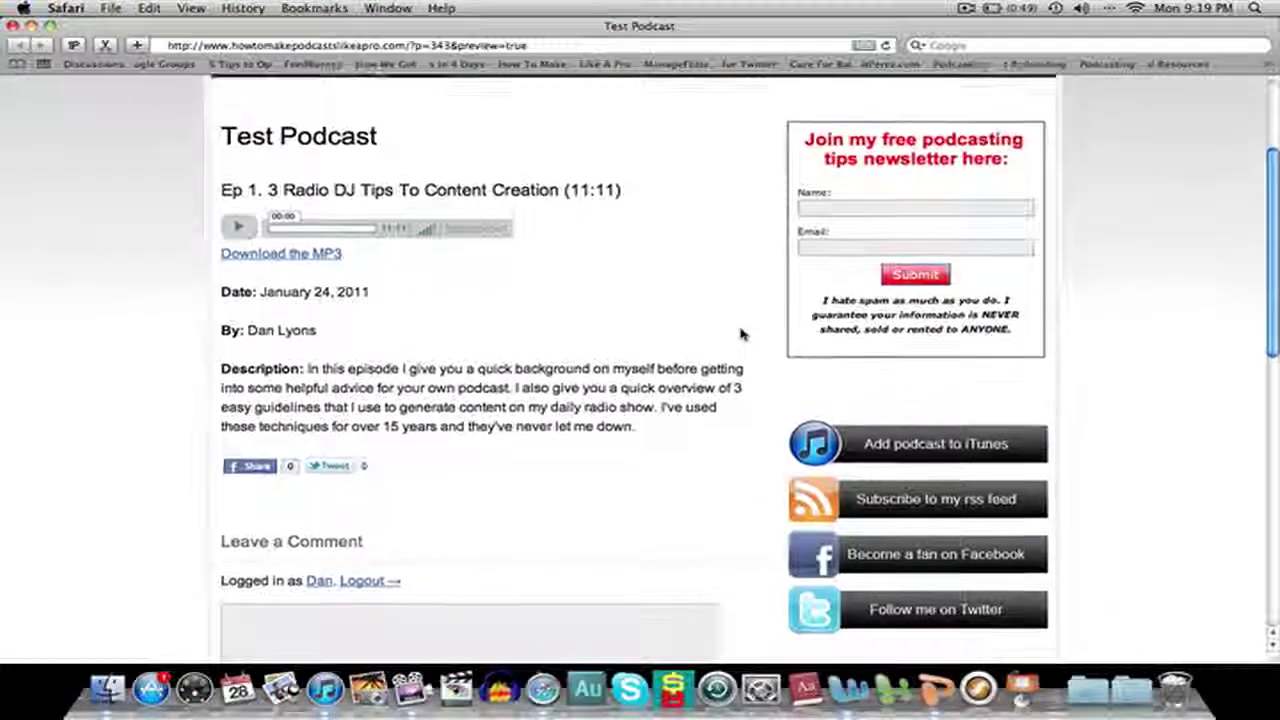
scroll(740, 334, "up", 3)
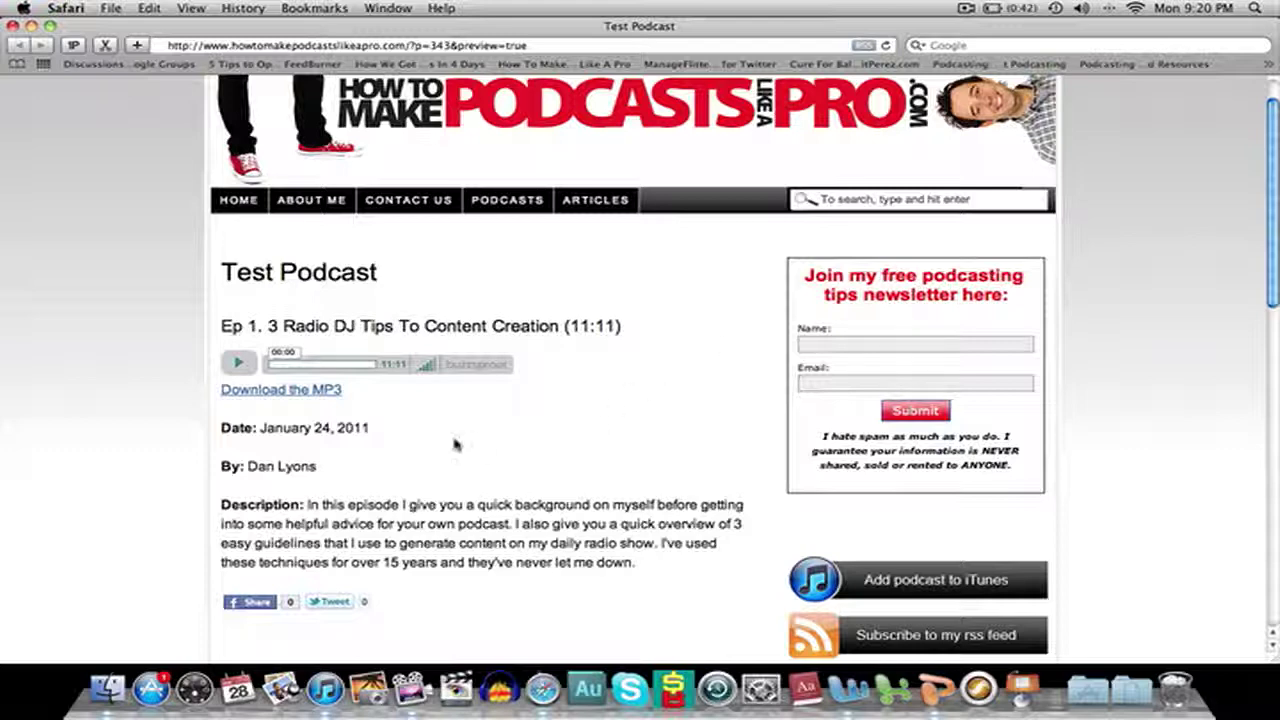
scroll(488, 516, "up", 1)
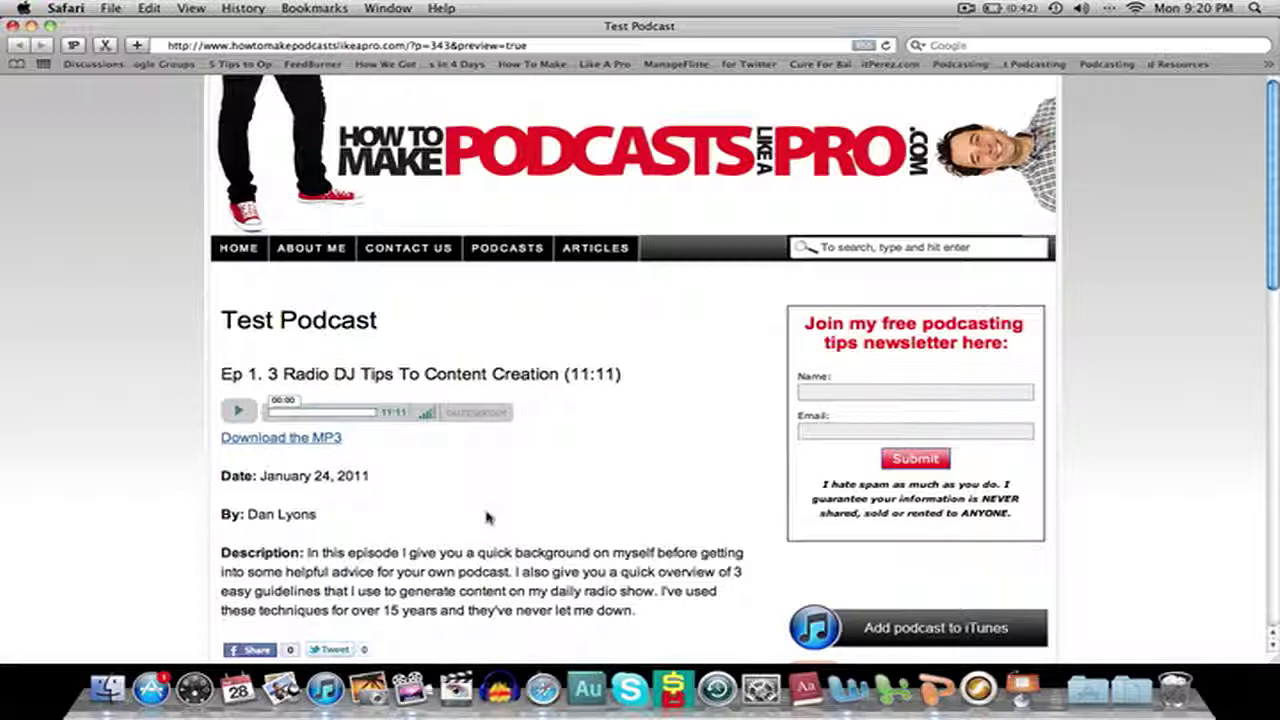